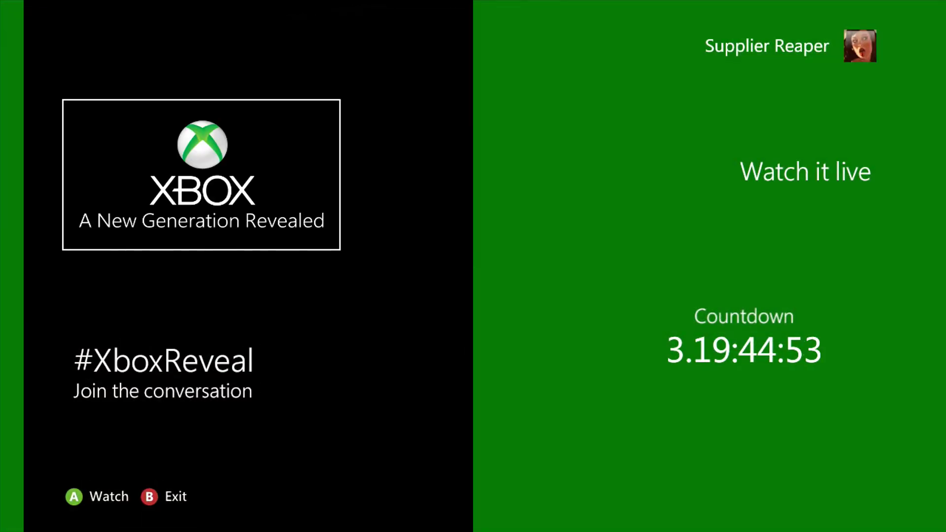
Bring up the Exit/Continue prompt on the Xbox Reveal countdown screen.
key(b)
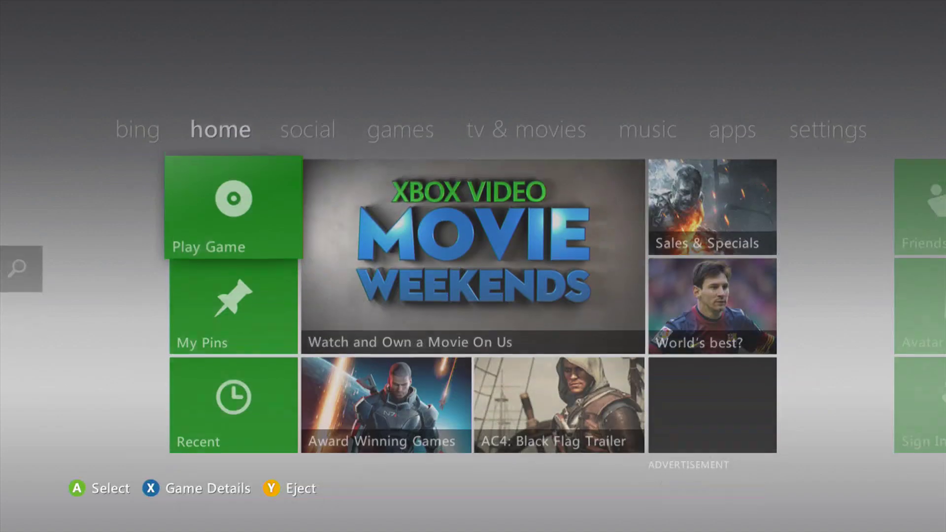
Leave the reveal app and move to Browse Apps on the apps tab.
key(Right)
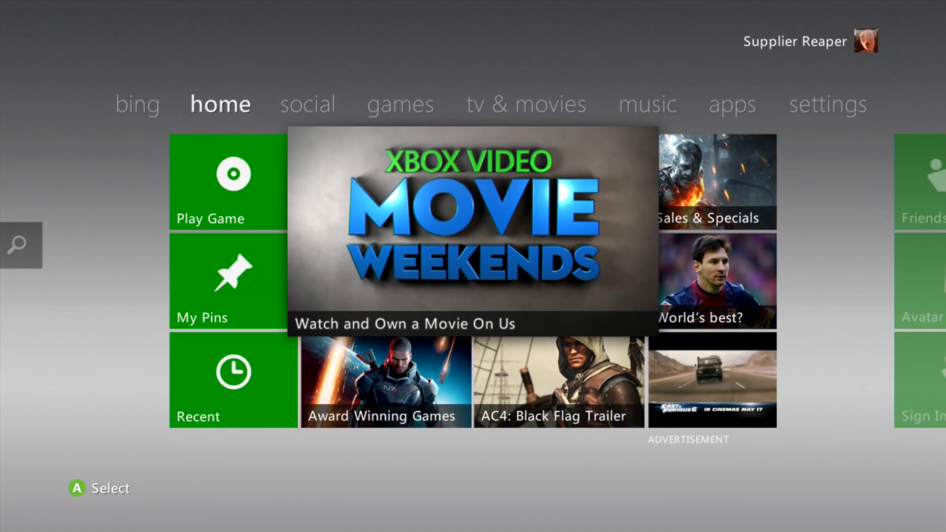
key(Page_Down)
key(Page_Down)
key(Page_Down)
key(Page_Down)
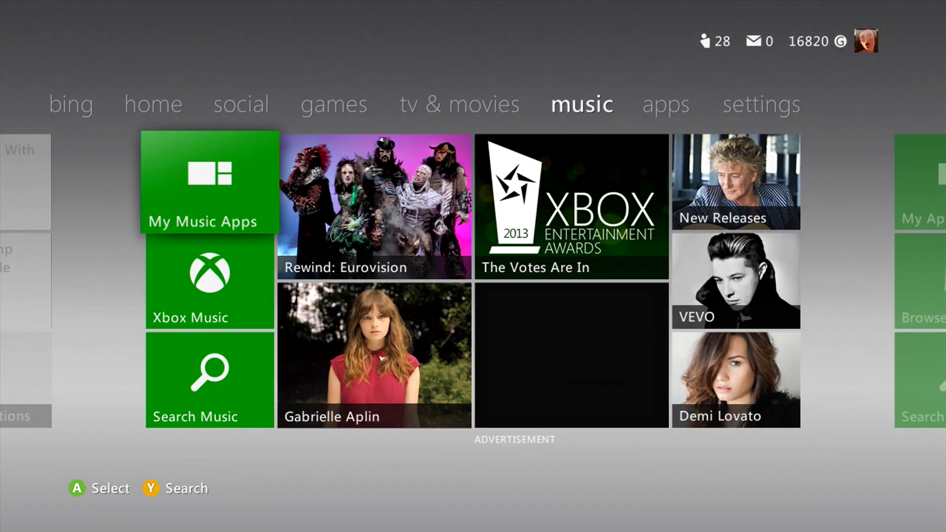
key(Down)
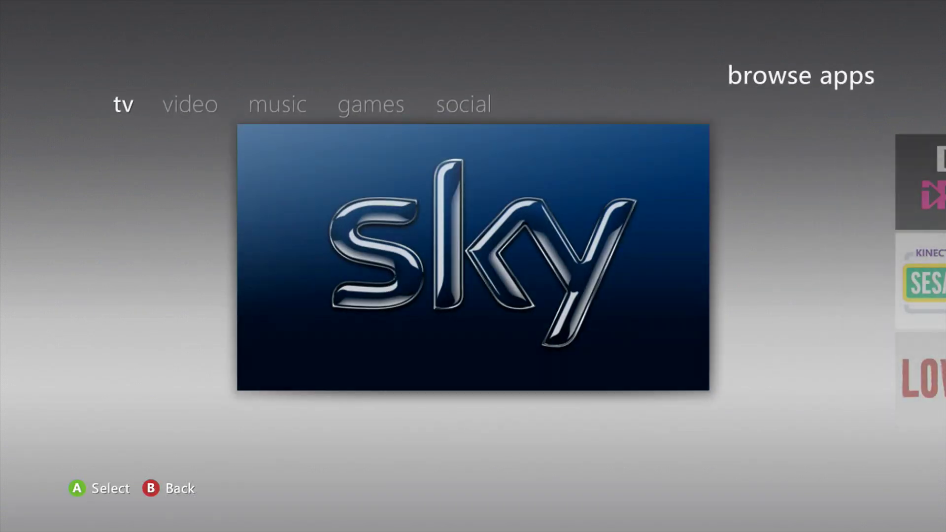
Switch to the video category and open See All, listing 27 video apps.
key(Right)
key(Down)
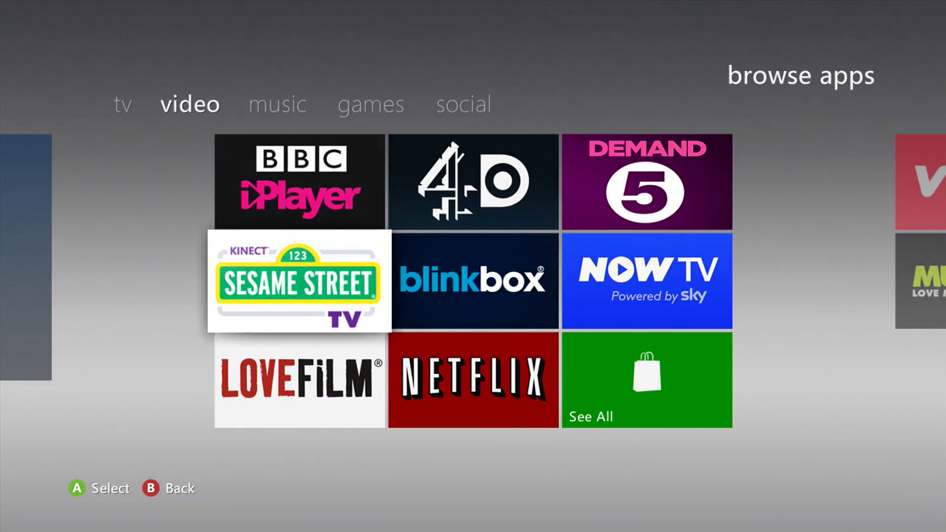
key(Down)
key(Right)
key(Right)
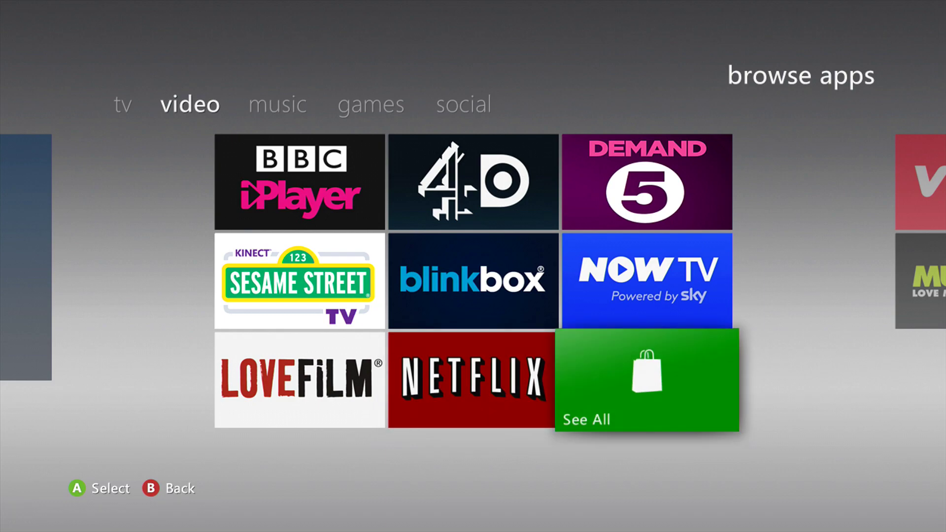
key(Right)
key(Left)
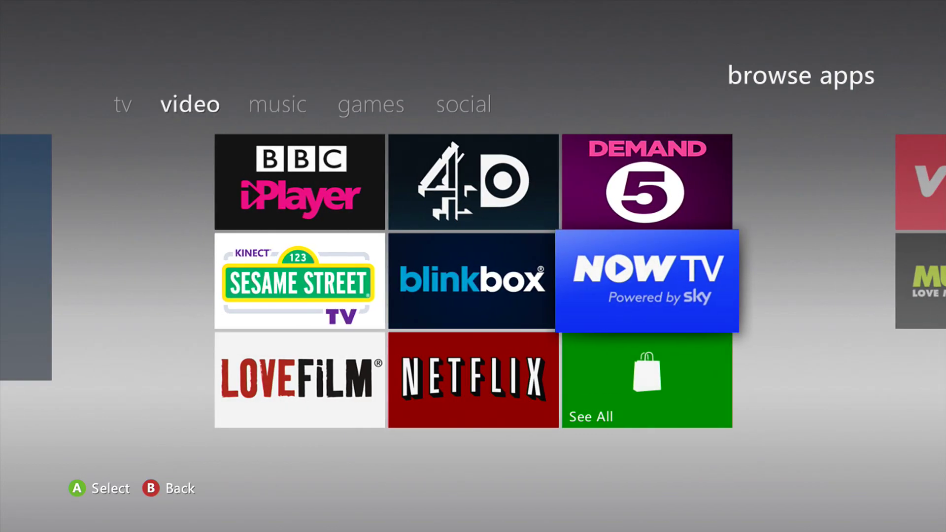
key(Right)
key(Right)
key(Right)
key(Right)
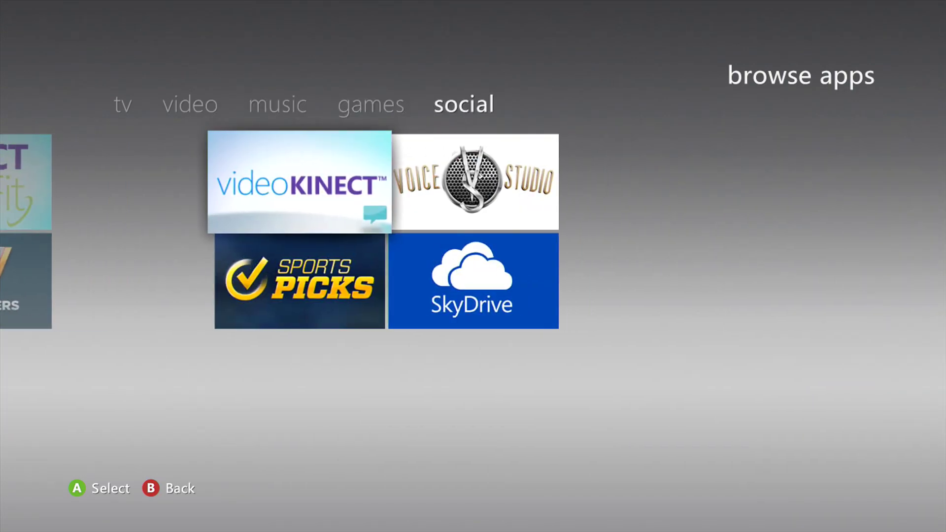
key(Left)
key(Left)
key(Left)
key(Down)
key(Down)
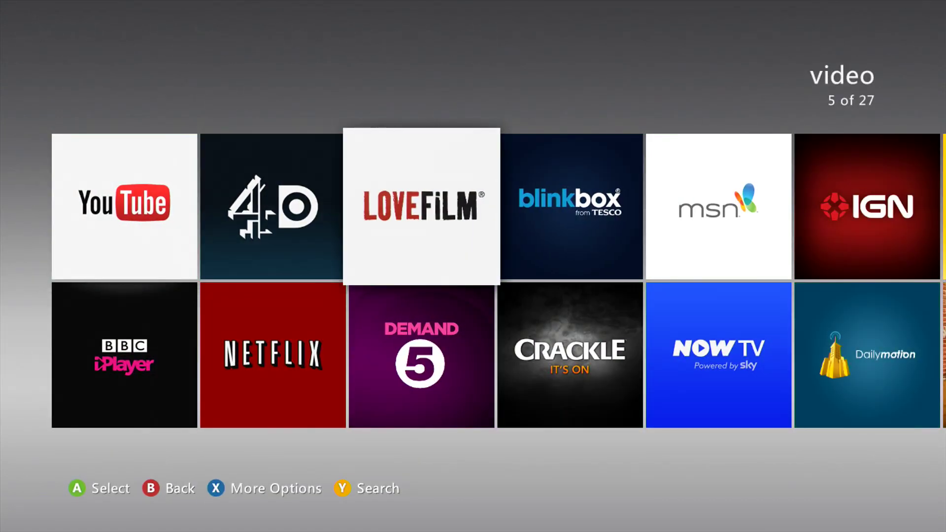
Scroll through the video apps grid to the end and back to the start.
key(Right)
key(Right)
key(Right)
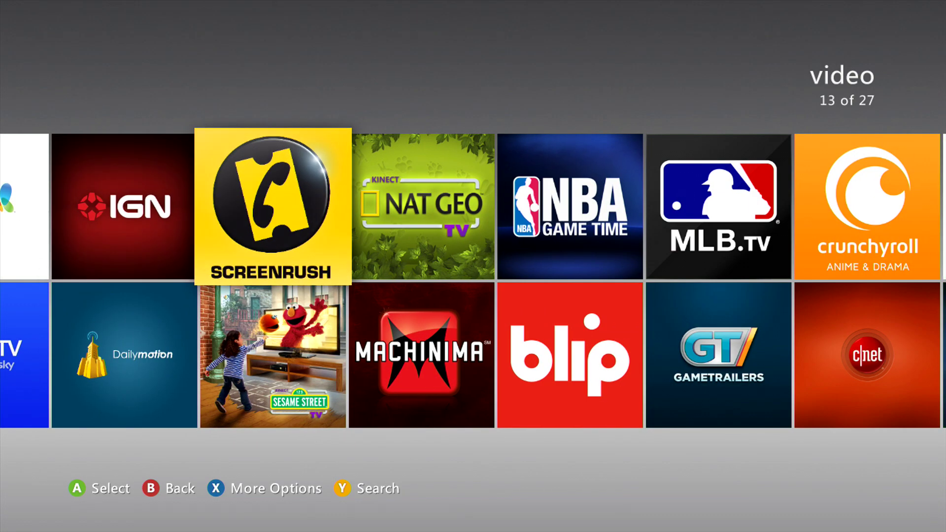
key(Right)
key(Right)
key(Right)
key(Right)
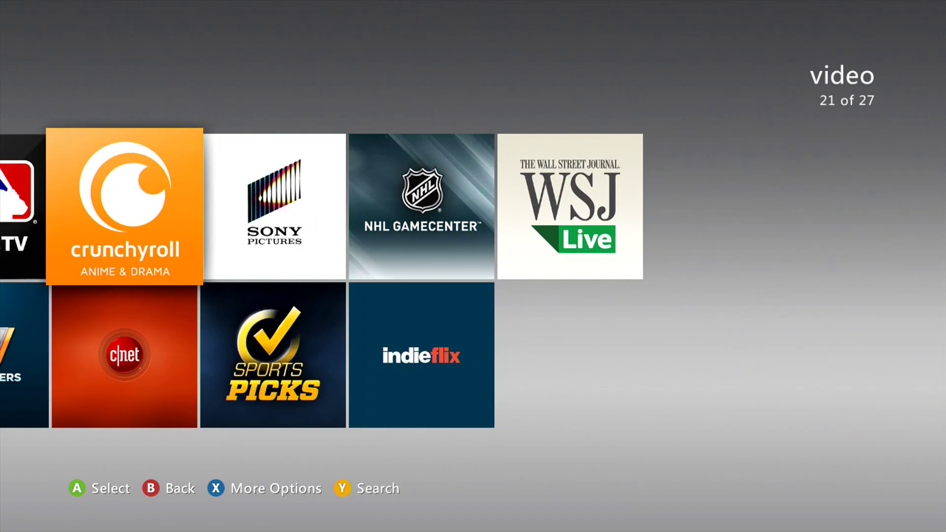
key(Left)
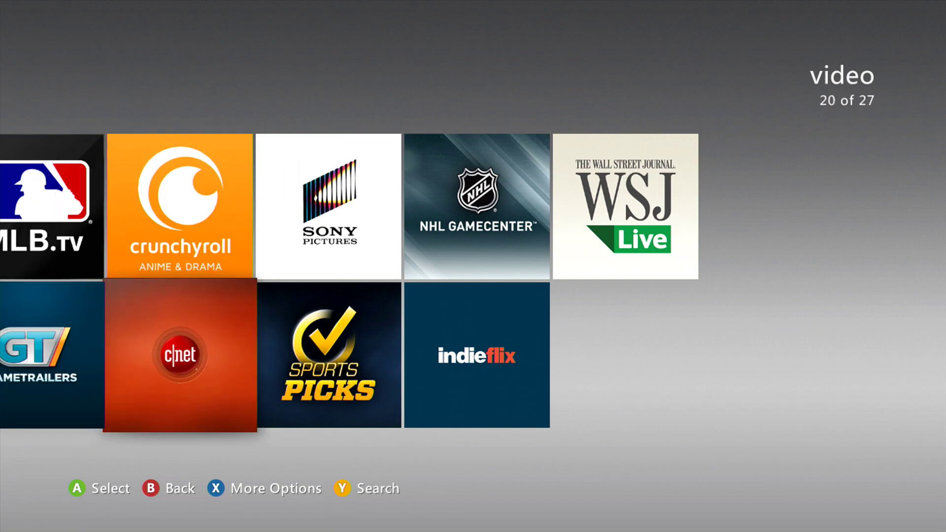
key(Right)
key(Right)
key(Left)
key(Left)
key(Left)
key(Left)
key(Left)
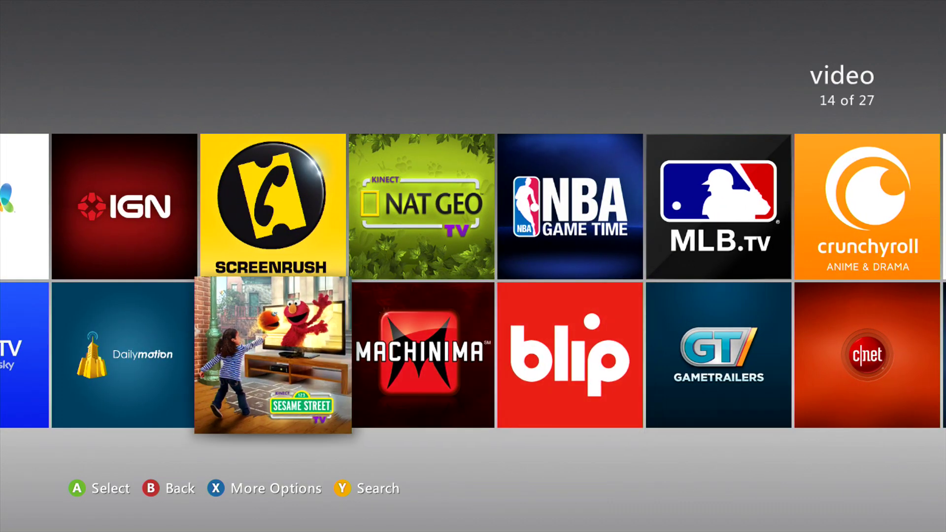
key(Left)
key(Left)
key(Left)
key(Left)
key(Left)
key(Left)
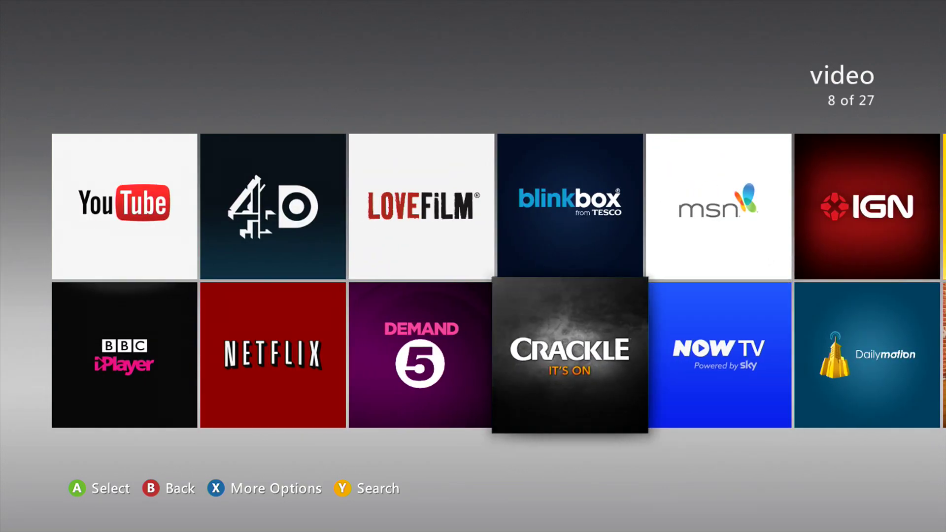
key(Left)
key(Left)
key(Left)
key(Left)
key(Up)
Back out of the video apps list to the home dashboard.
key(b)
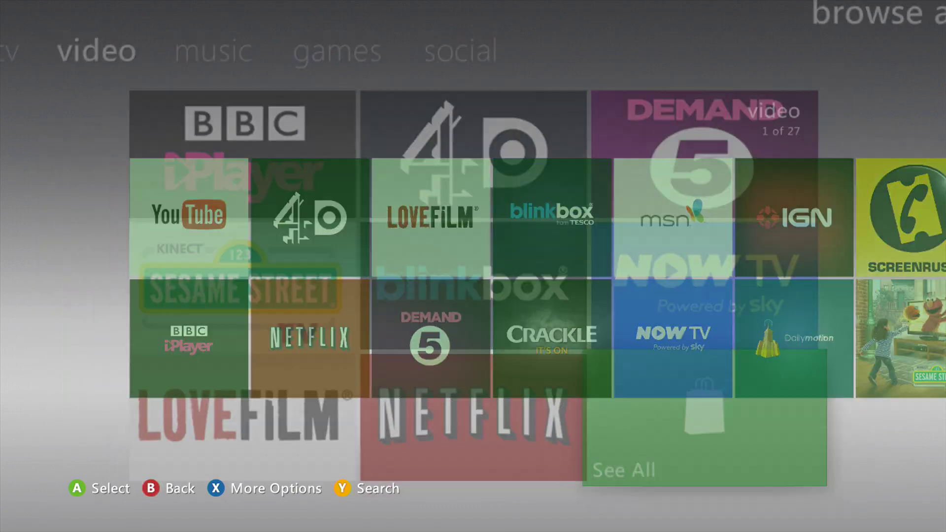
key(Left)
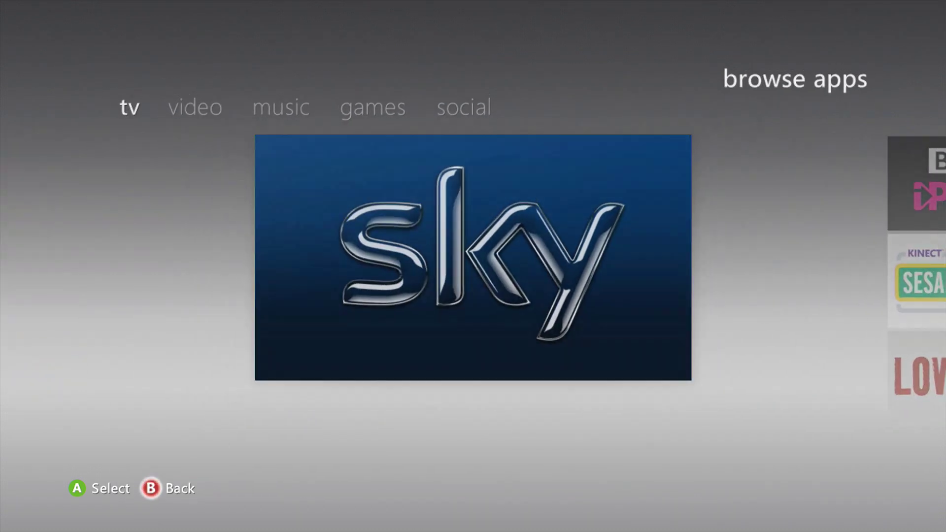
key(b)
key(Left)
key(Left)
key(Left)
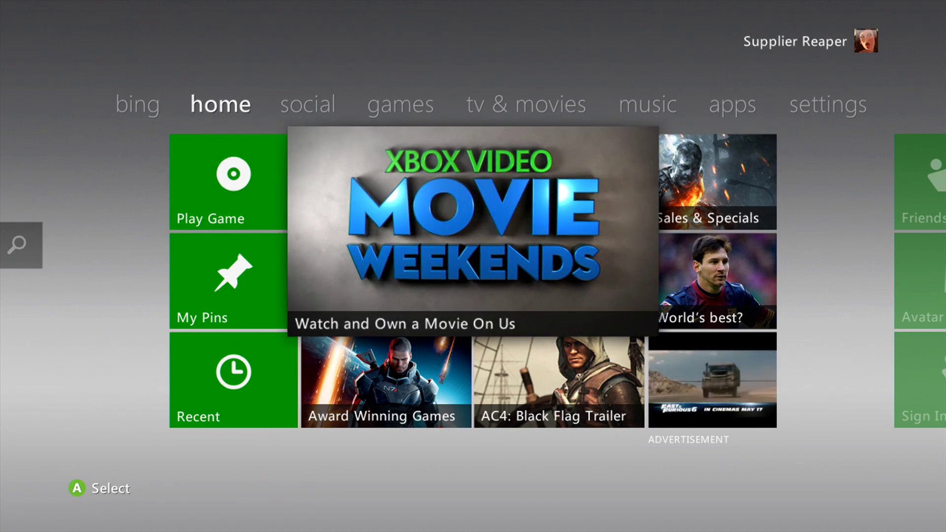
key(Right)
Open Bing search and enter the letter x on the on-screen keyboard.
key(Left)
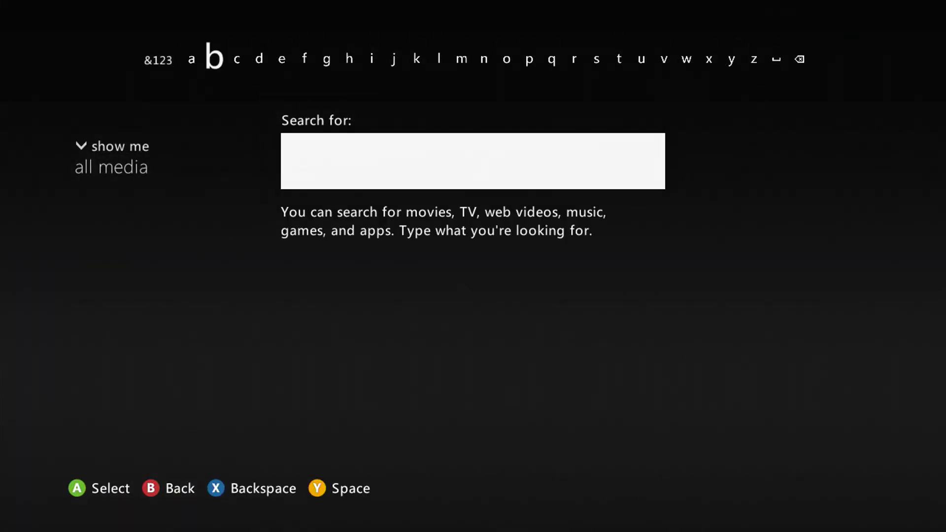
key(Right)
key(Right)
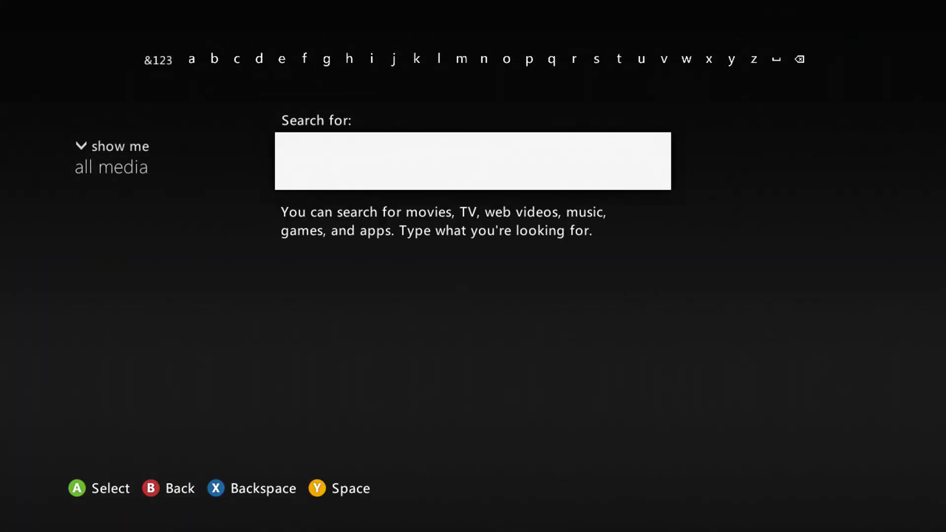
key(Right)
key(Right)
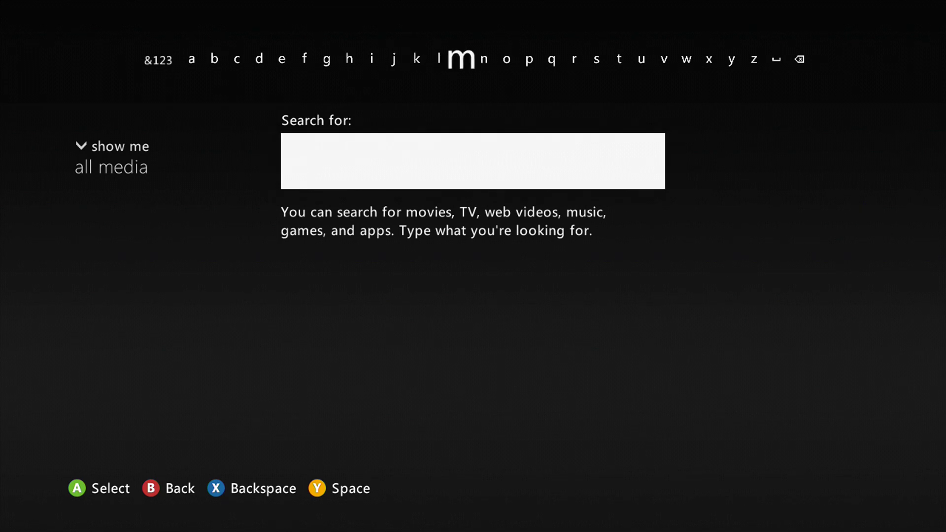
key(Right)
key(Right)
key(Right)
key(Right)
key(Right)
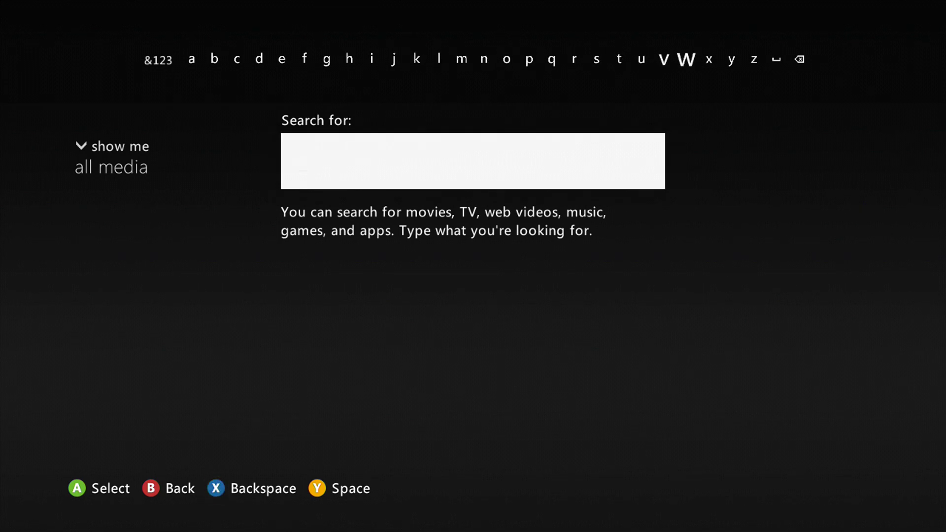
key(Right)
key(Return)
Search with the 'xbox live event registrations' suggestion, showing six results.
key(Left)
key(Left)
key(Left)
key(Left)
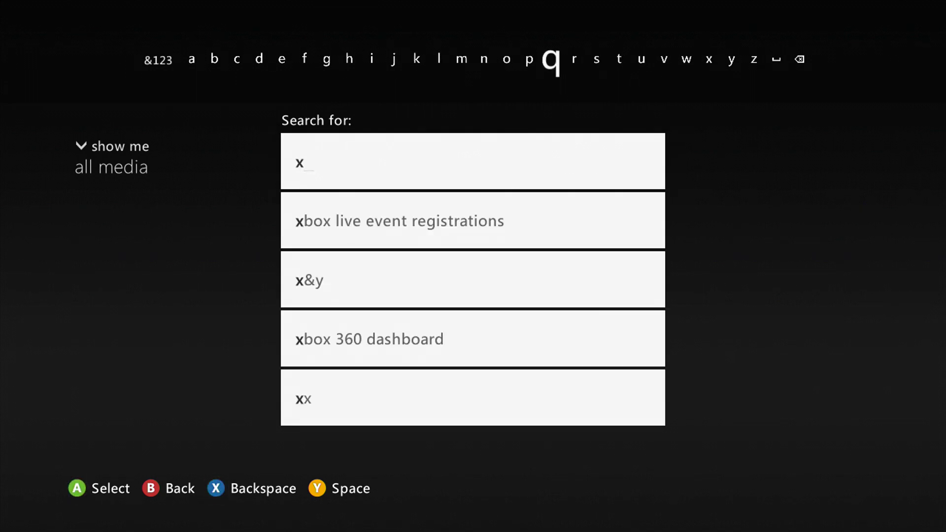
key(Left)
key(Left)
key(Left)
key(Down)
key(Down)
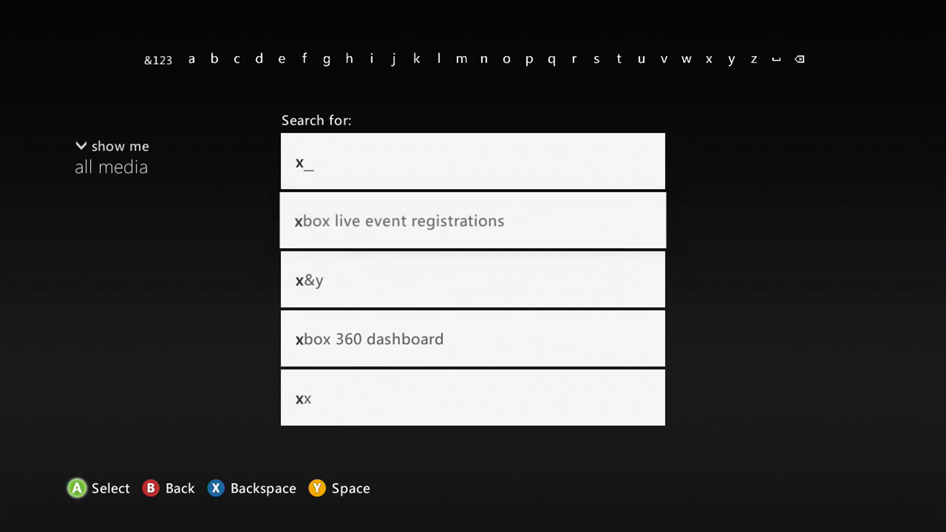
key(Return)
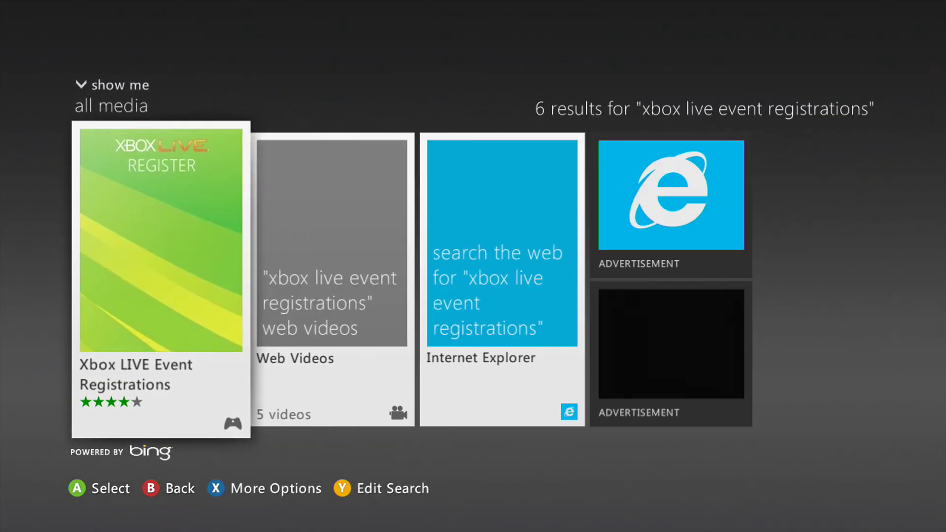
View the Xbox LIVE Event Registrations overview, then back out to the empty search keyboard.
key(Right)
key(Left)
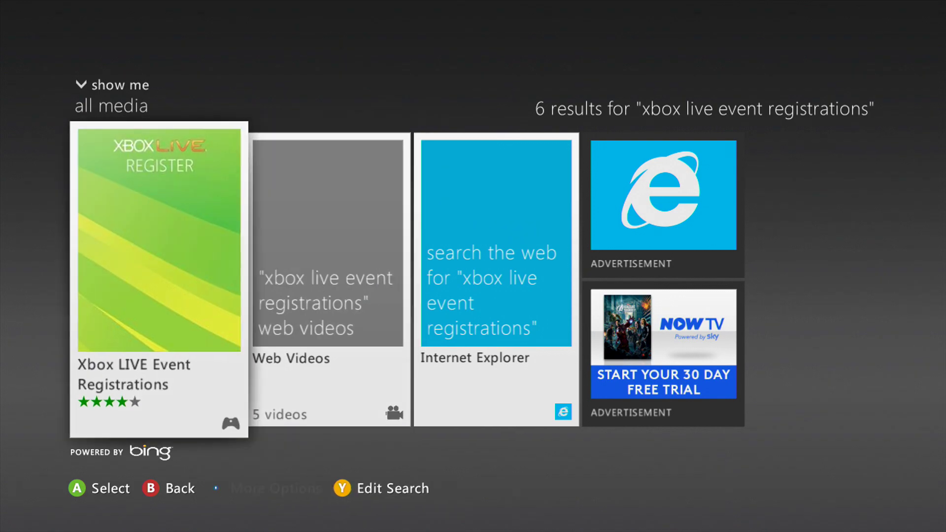
key(Return)
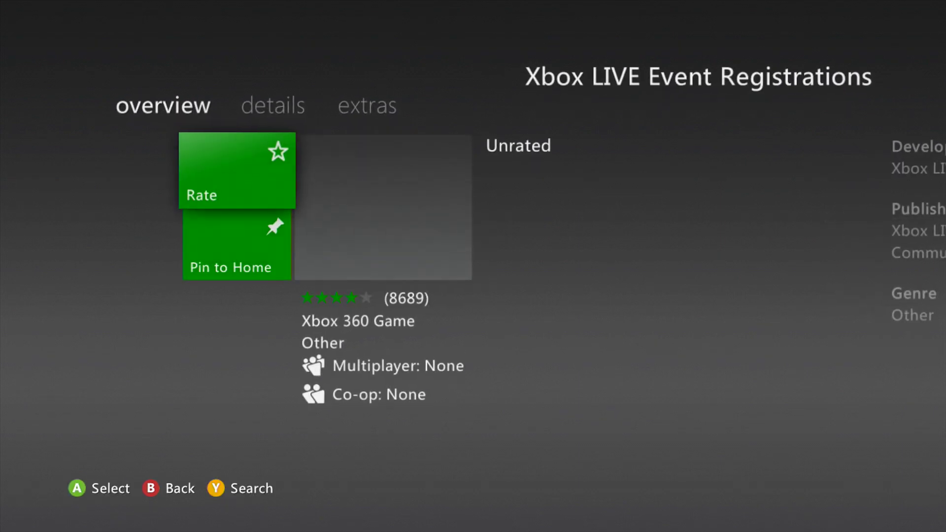
key(Escape)
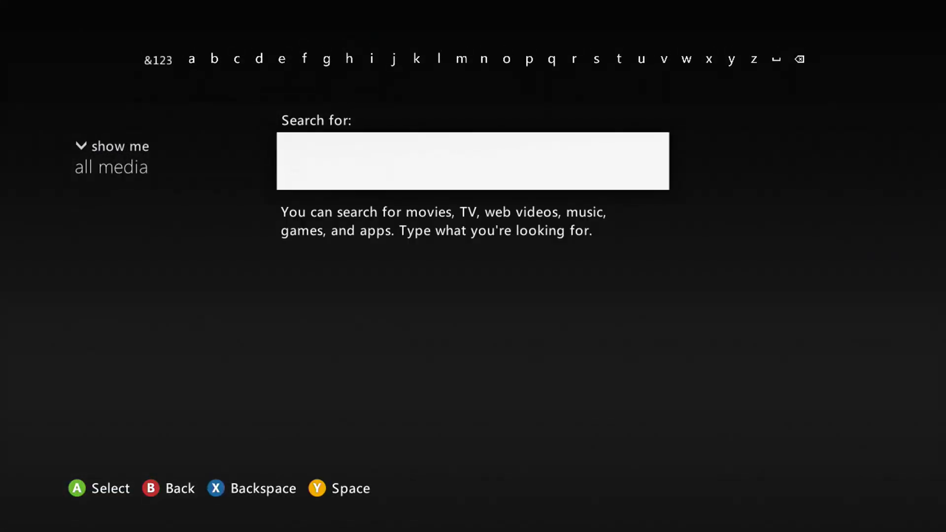
Spell 'xbox' followed by a space in the Bing search box.
key(Right)
key(Right)
key(Right)
key(Right)
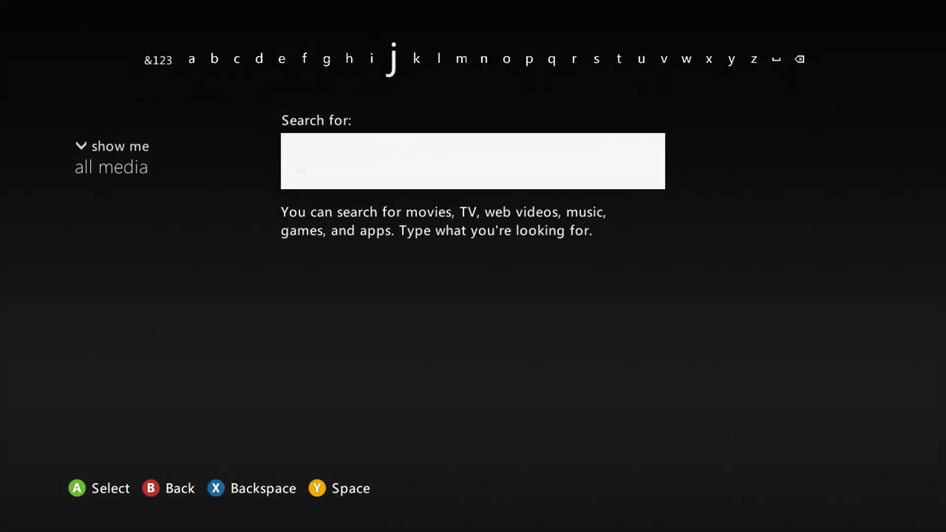
key(Right)
key(Right)
key(Right)
key(Right)
key(Right)
key(Right)
key(Right)
key(Right)
key(Return)
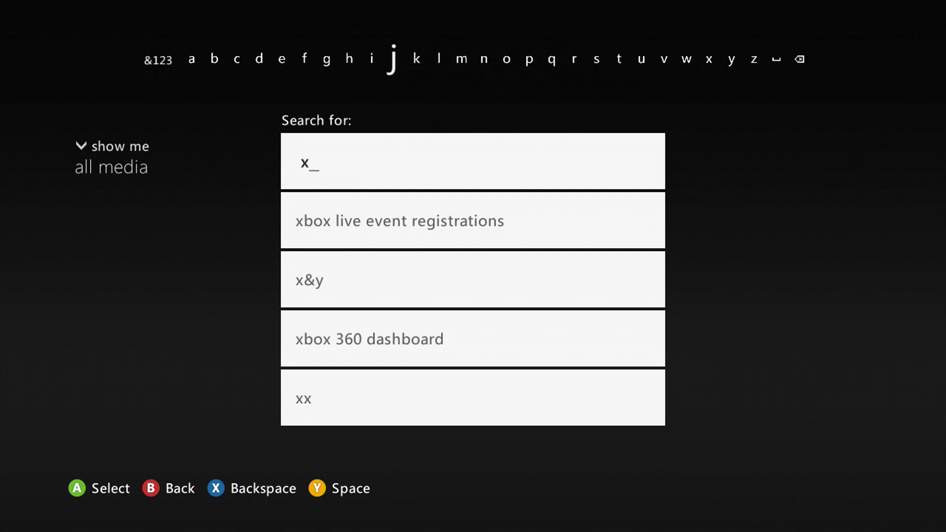
key(Left)
key(Return)
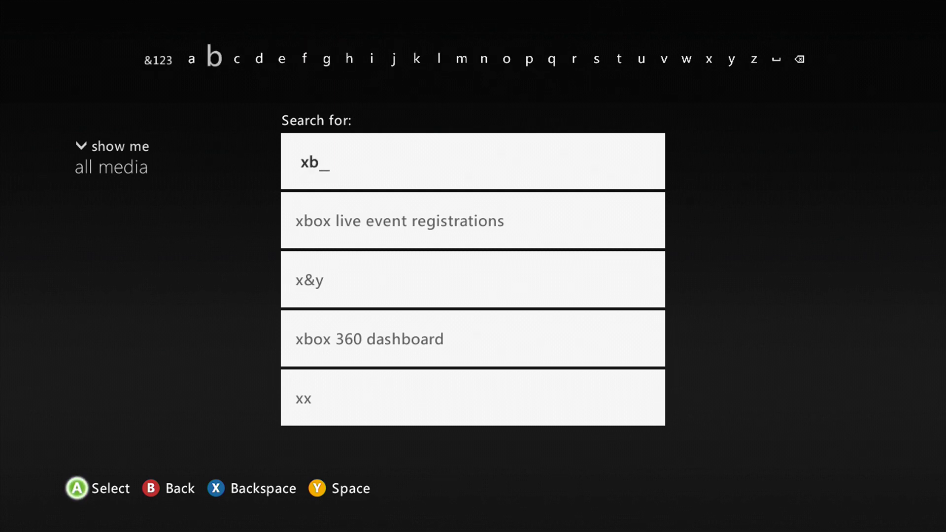
key(Left)
key(Left)
key(Left)
key(Left)
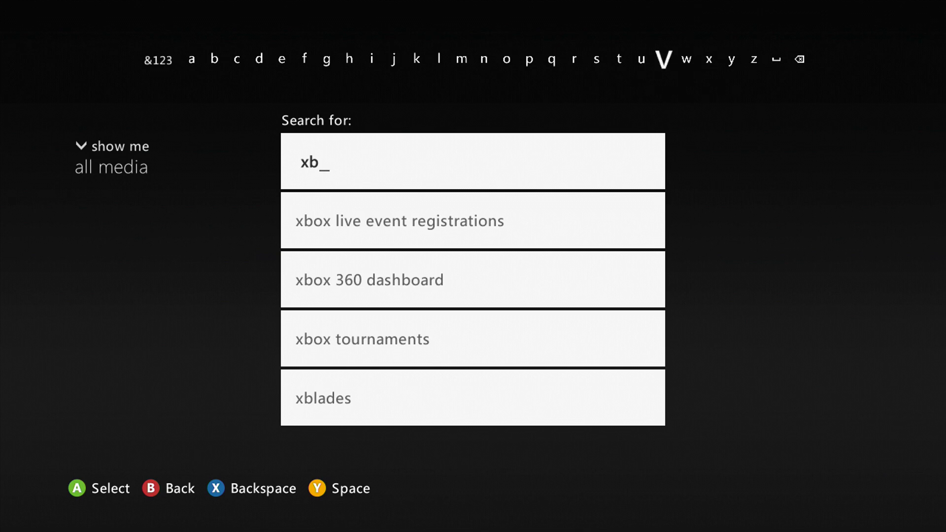
key(Left)
key(Left)
key(Left)
key(Left)
key(Right)
key(Right)
key(Return)
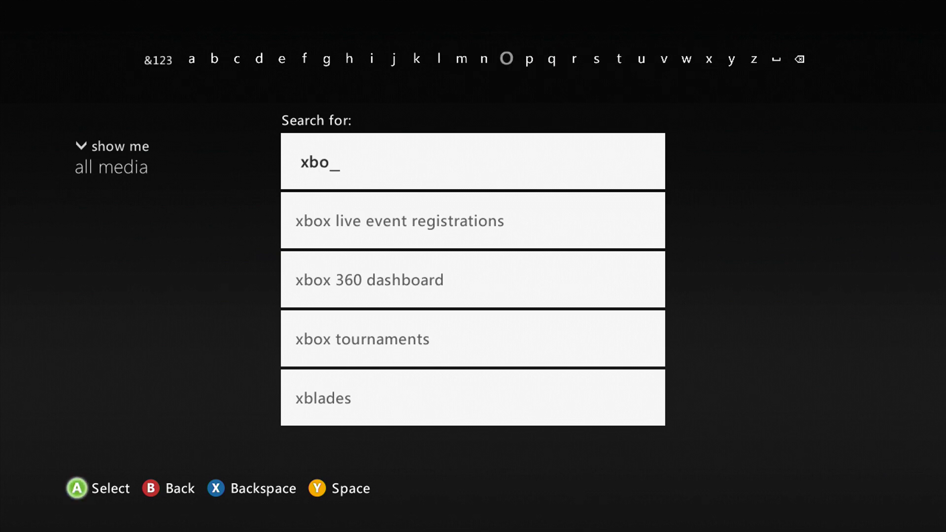
key(Right)
key(Right)
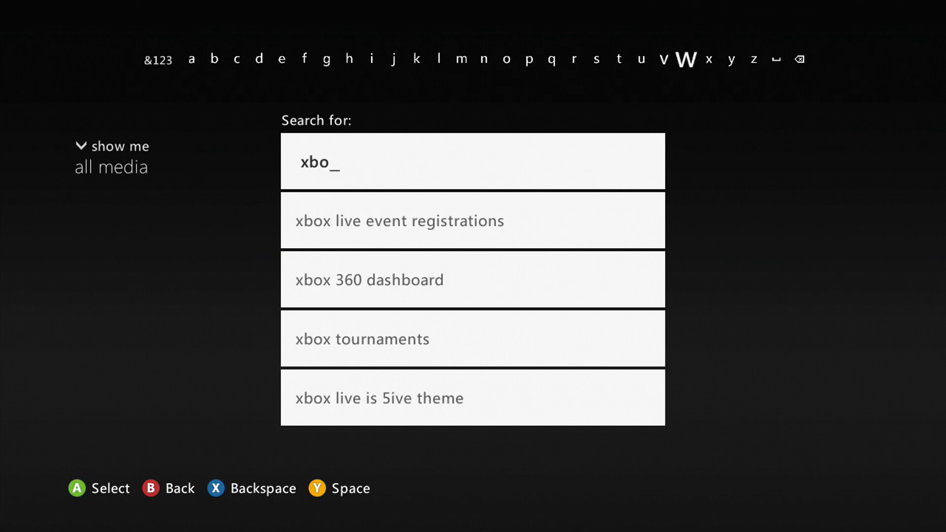
key(Right)
key(Return)
key(y)
key(Left)
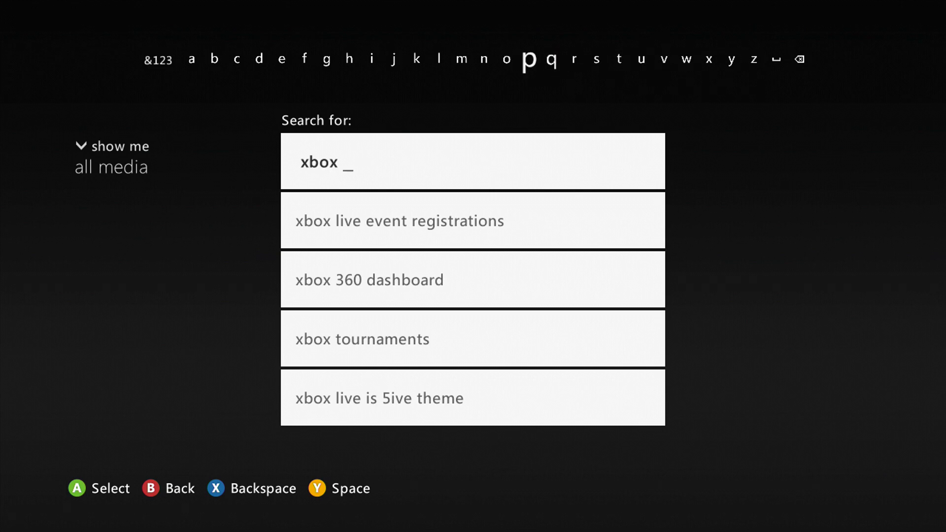
Add 'live' and a space to the search text.
key(Left)
key(Left)
key(Left)
key(Left)
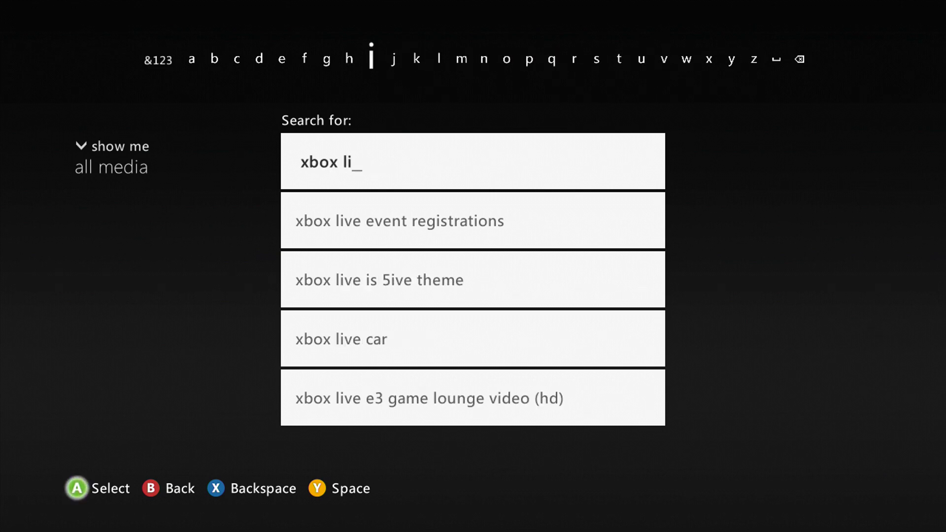
key(Right)
key(Right)
key(Right)
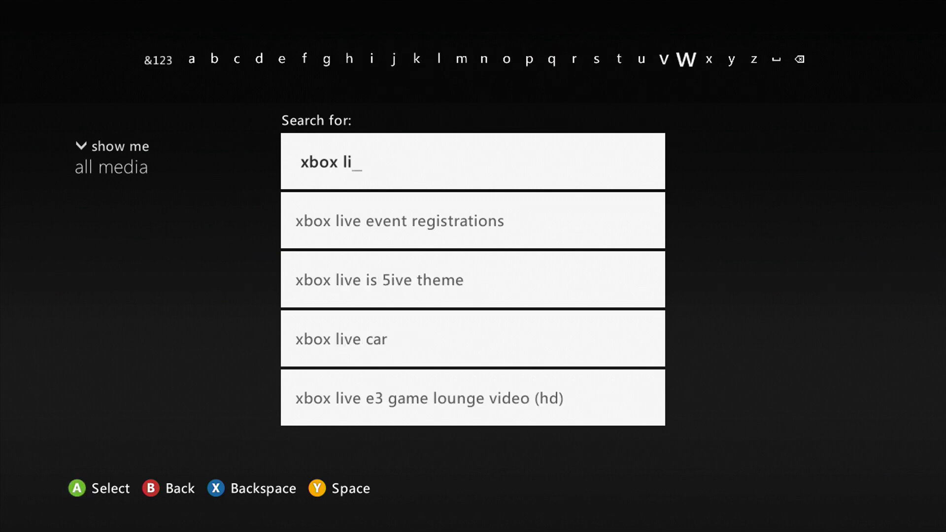
key(Left)
key(Return)
key(Right)
key(Right)
key(Right)
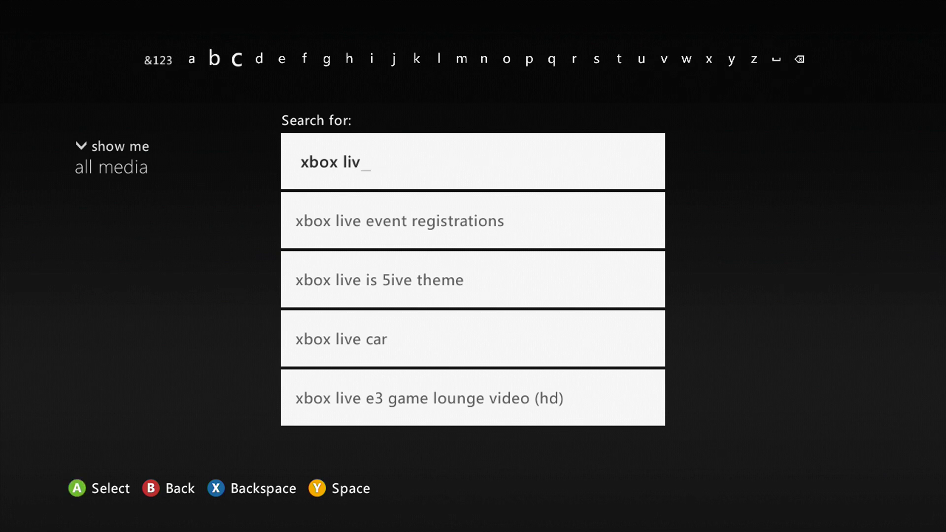
key(Return)
key(y)
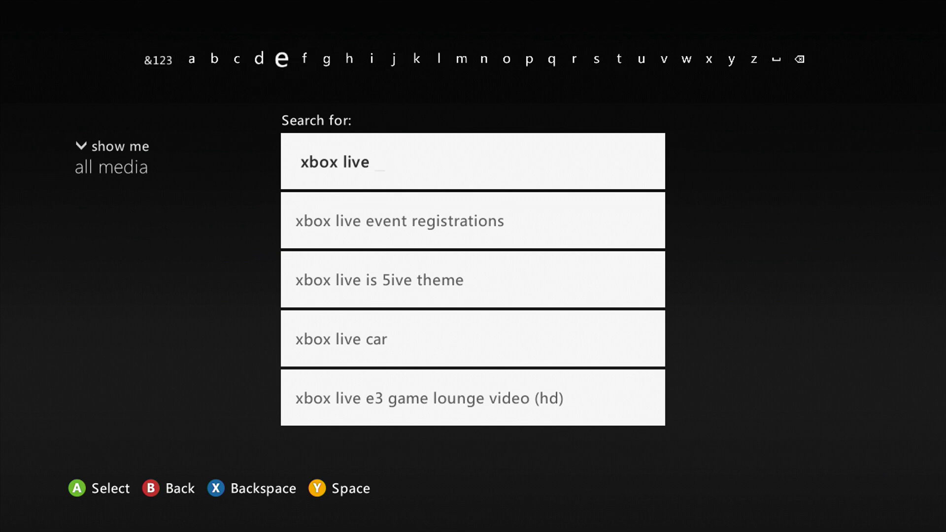
Finish with 'event' and submit the 'xbox live event' search, returning 12 results.
key(Return)
key(Right)
key(Right)
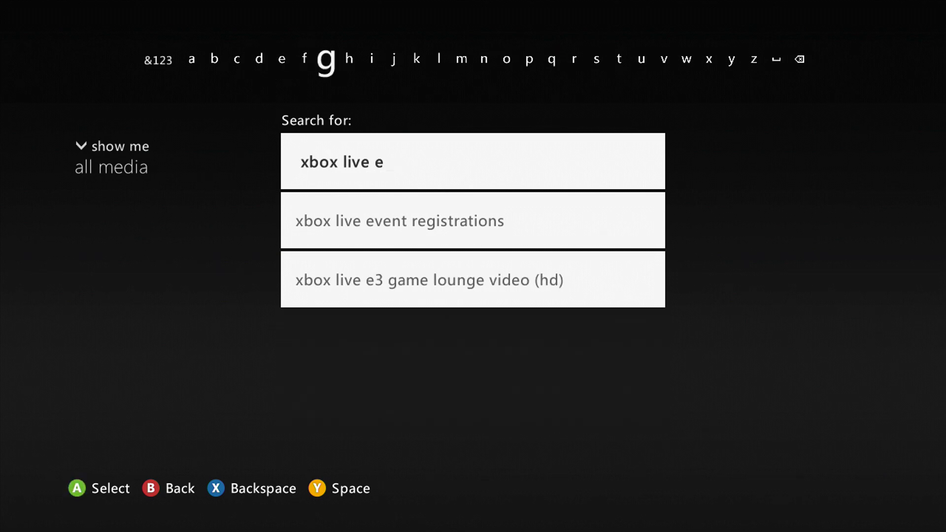
key(Right)
key(Right)
key(Left)
key(Left)
key(Right)
key(Right)
key(Right)
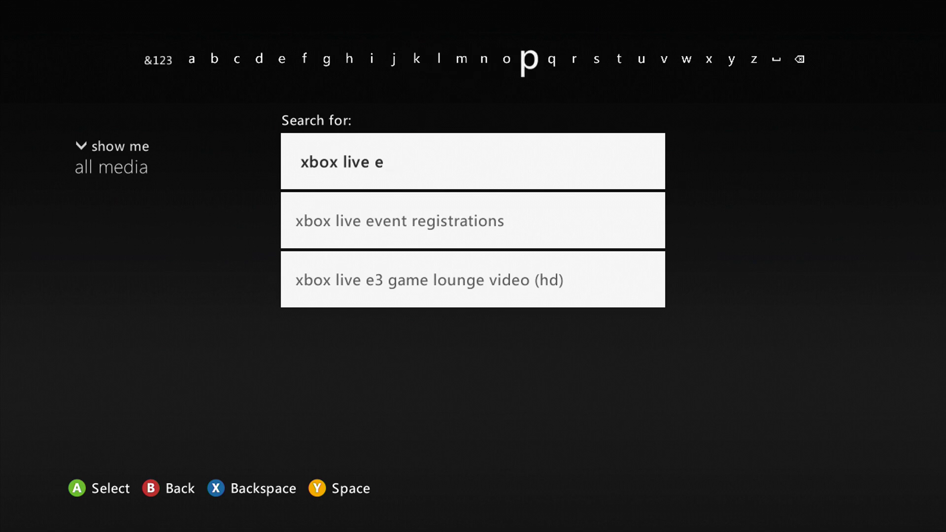
key(Right)
key(Right)
key(Right)
key(Right)
key(Return)
key(Left)
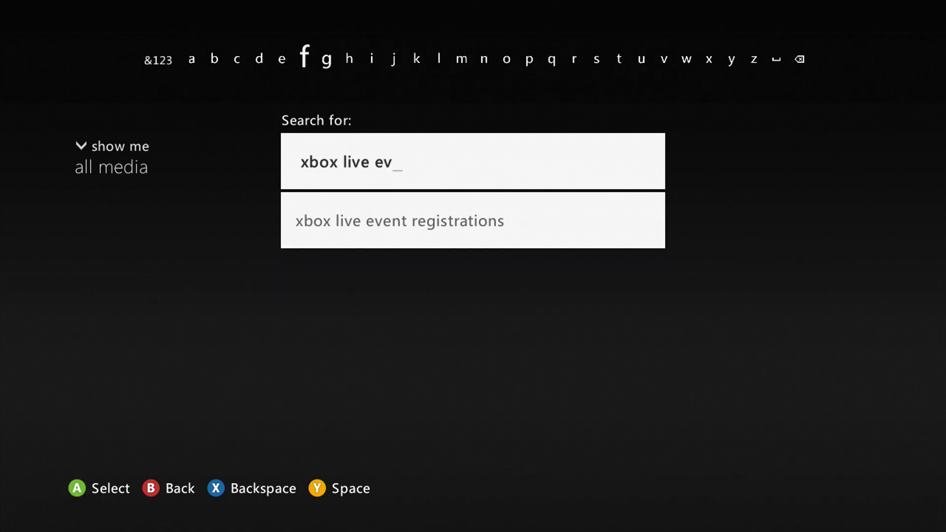
key(Left)
key(Return)
key(Right)
key(Right)
key(Right)
key(Right)
key(Right)
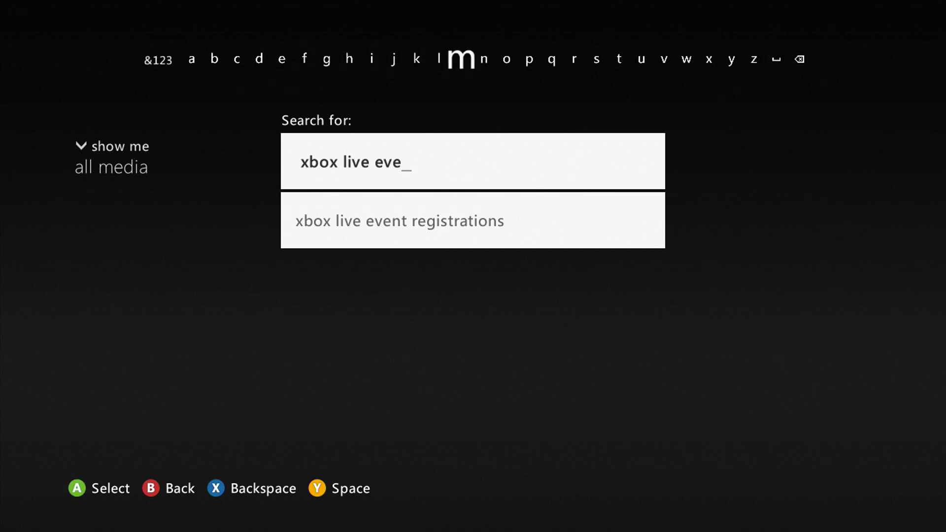
key(Left)
key(Left)
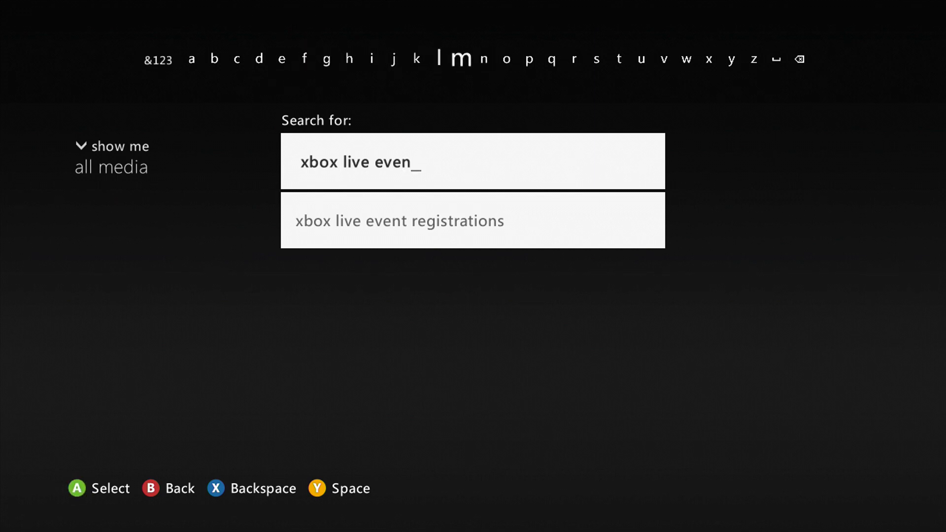
key(Return)
key(Return)
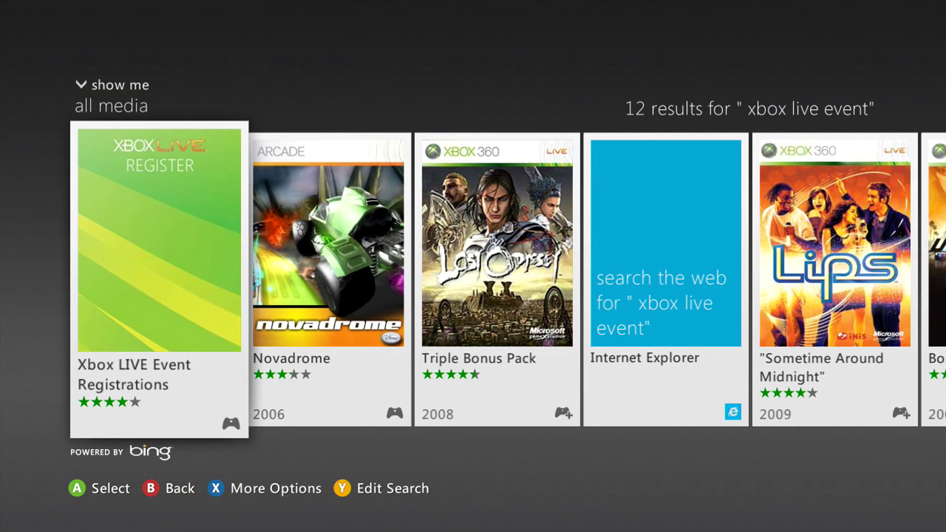
Scroll the 12 'xbox live event' results right and back, then close search to return home.
key(Right)
key(Right)
key(Right)
key(Right)
key(Right)
key(Right)
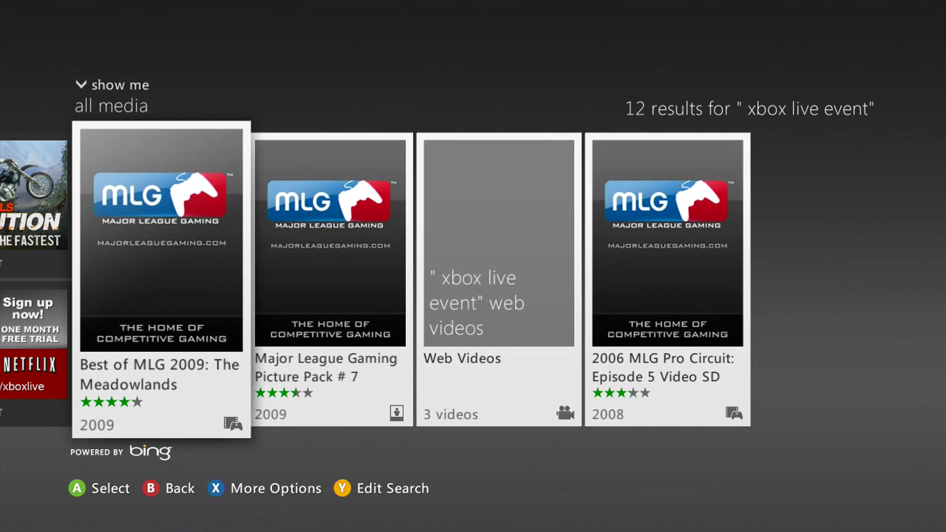
key(Left)
key(Left)
key(Left)
key(Left)
key(Left)
key(Left)
key(Left)
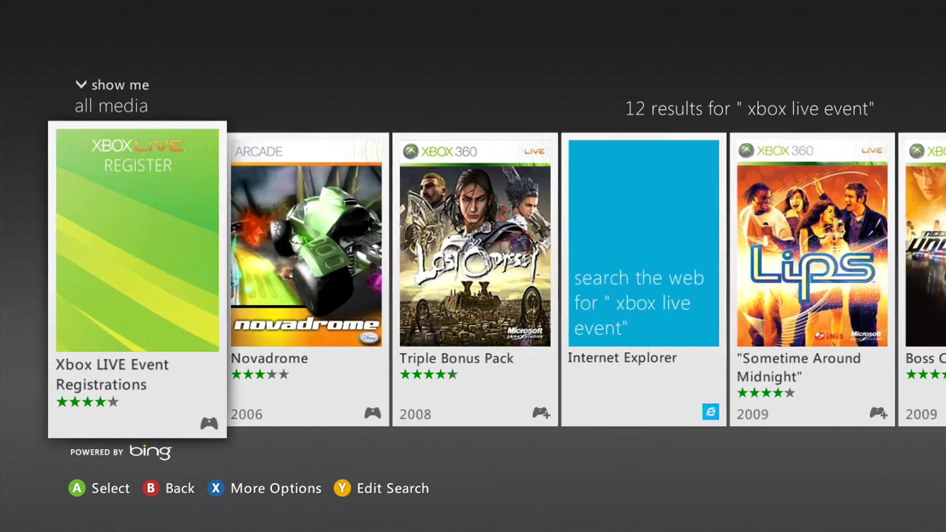
key(Right)
key(Left)
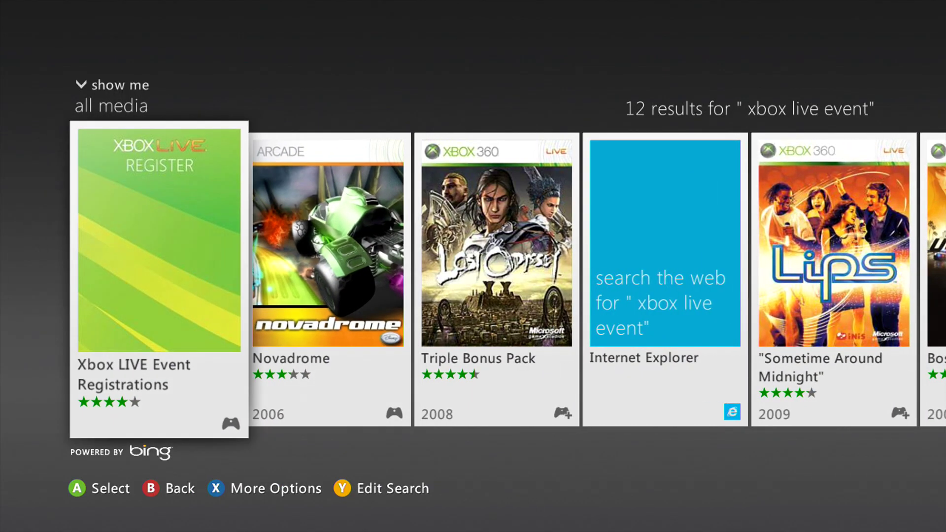
key(Escape)
Browse across the games, apps and social dashboard areas.
key(Right)
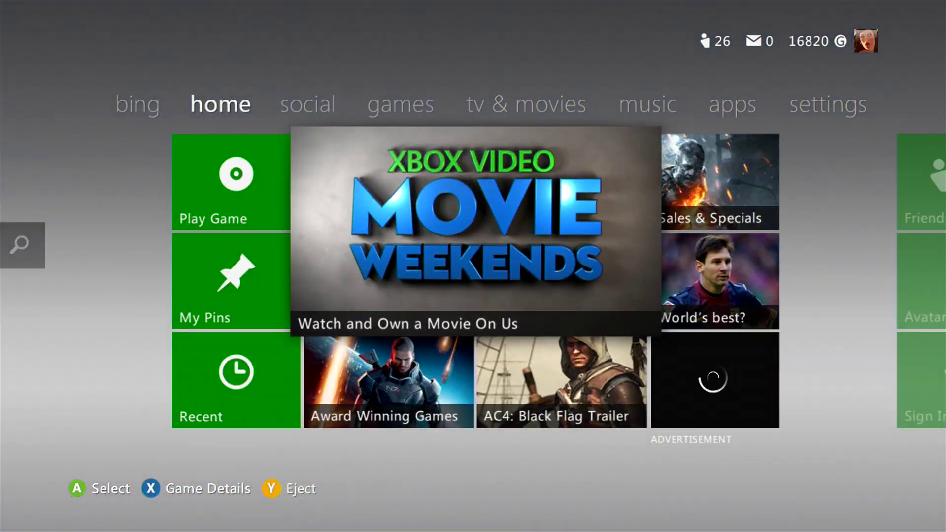
key(Right)
key(Right)
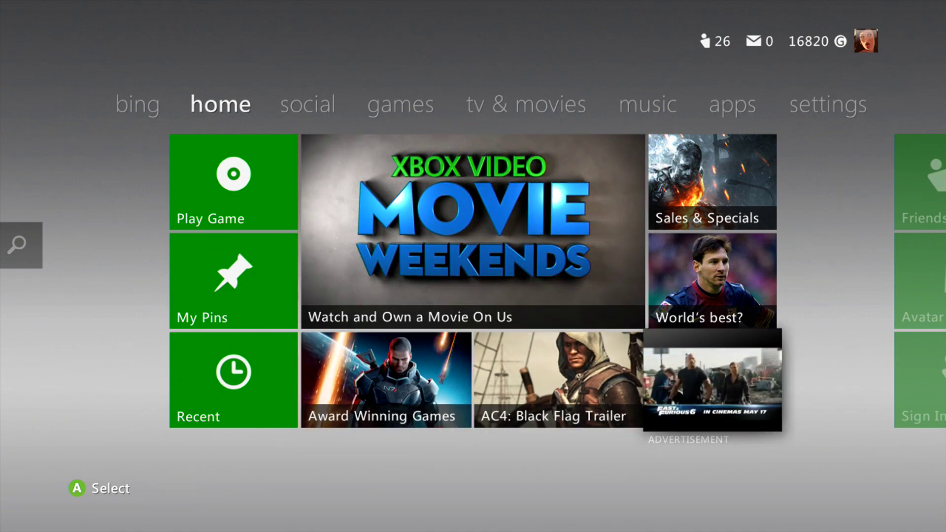
key(Up)
key(Right)
key(Right)
key(Right)
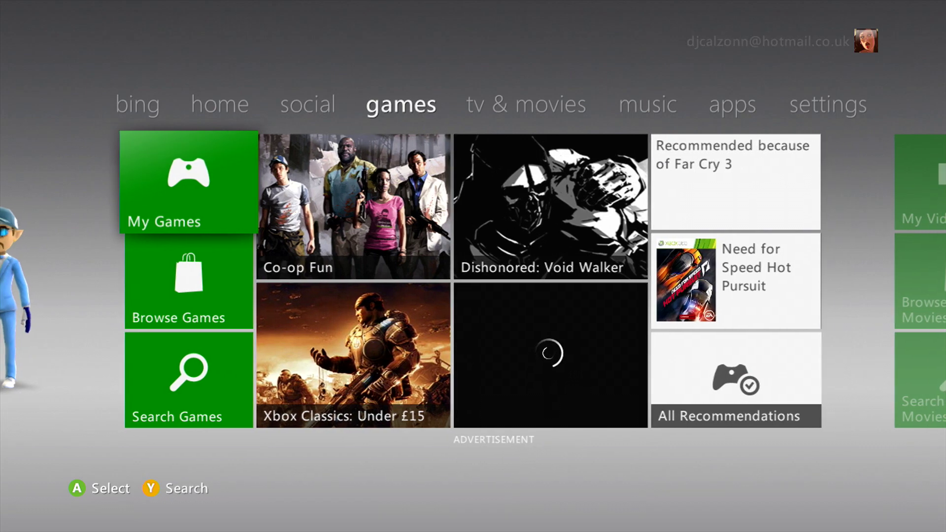
key(Right)
key(Right)
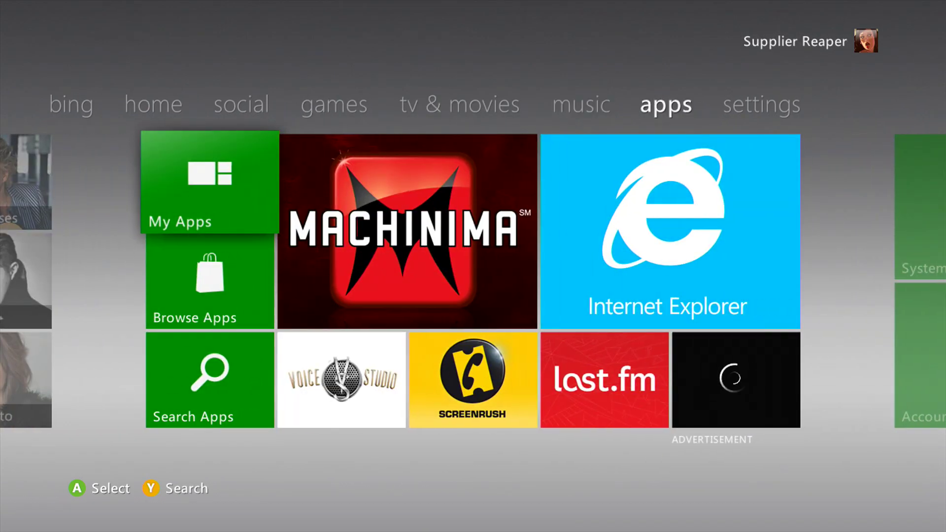
key(Right)
key(Down)
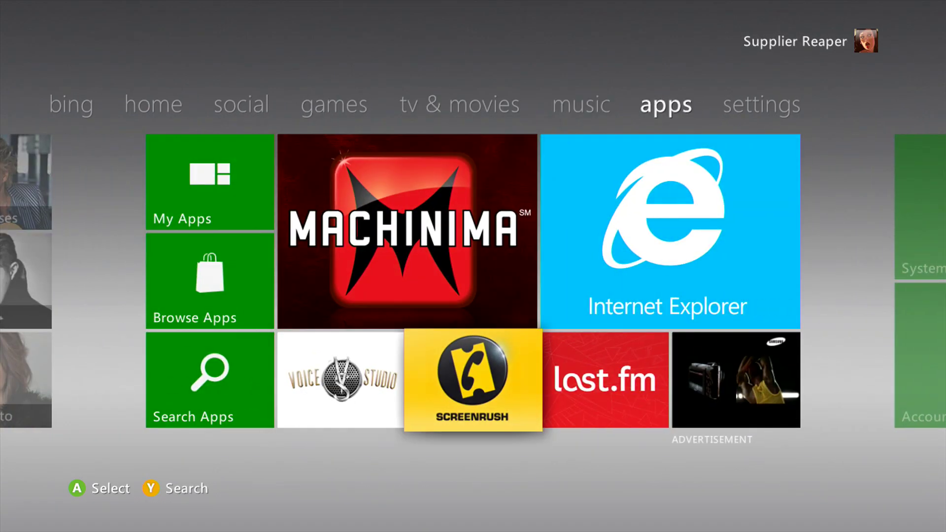
key(Right)
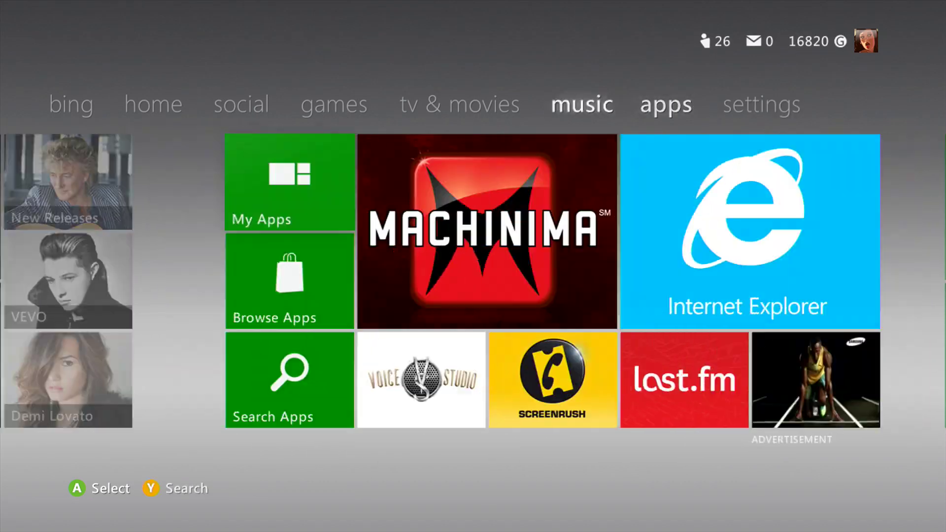
Return to home and open the Recent list, led by Live Event Player.
key(Left)
key(Left)
key(Left)
key(Left)
key(Right)
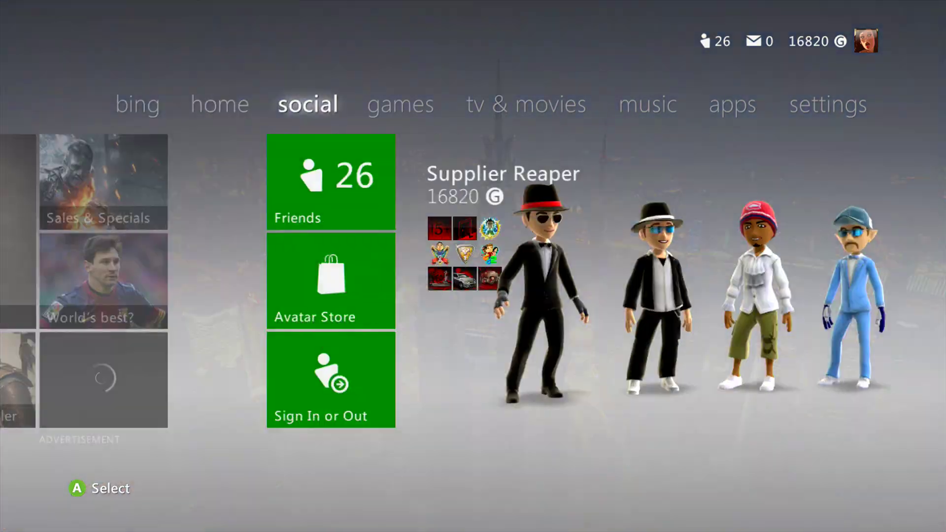
key(Left)
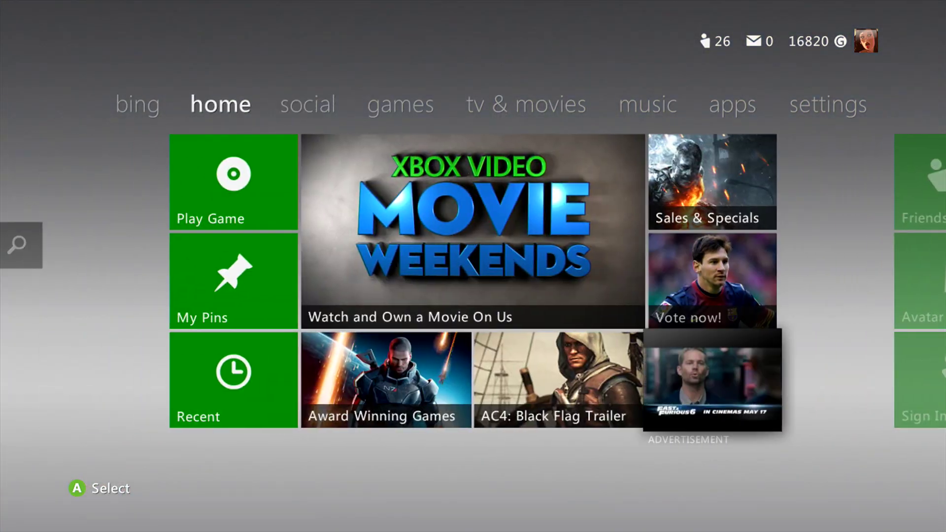
key(Left)
key(Left)
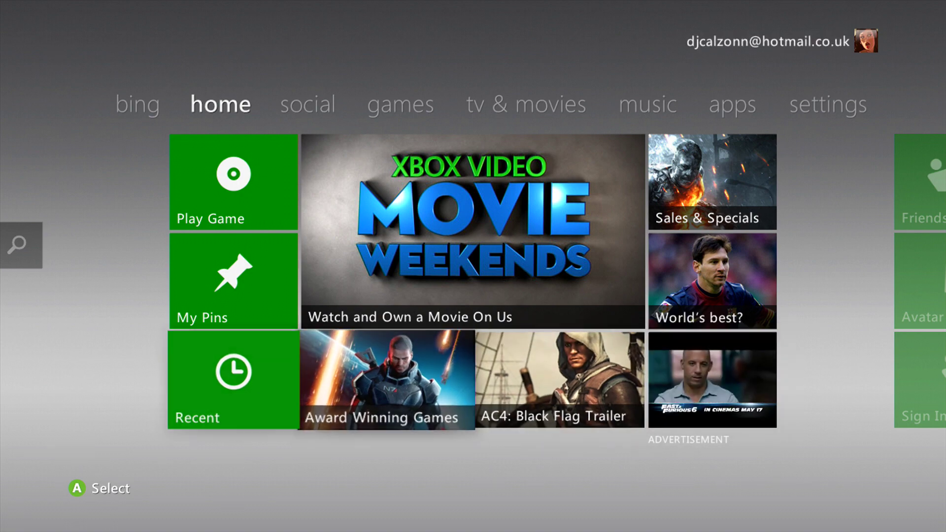
key(Left)
key(Return)
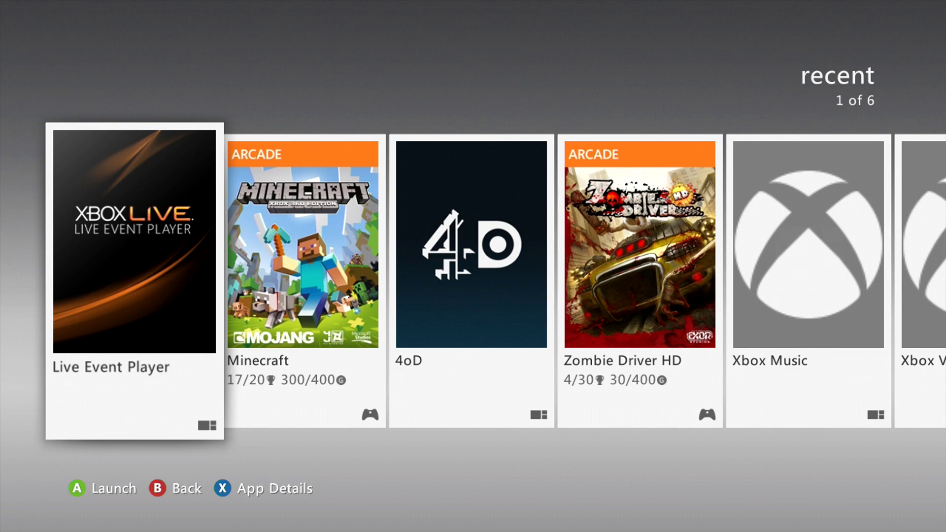
Close the Recent list and return to the Bing search area.
key(Escape)
Open the Bing search entry page and spell 'live' plus a space.
key(Left)
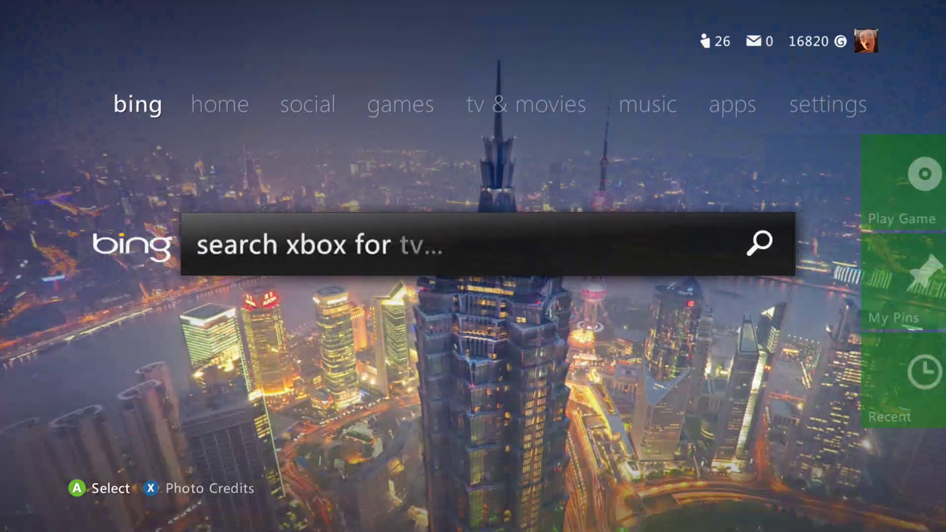
key(Return)
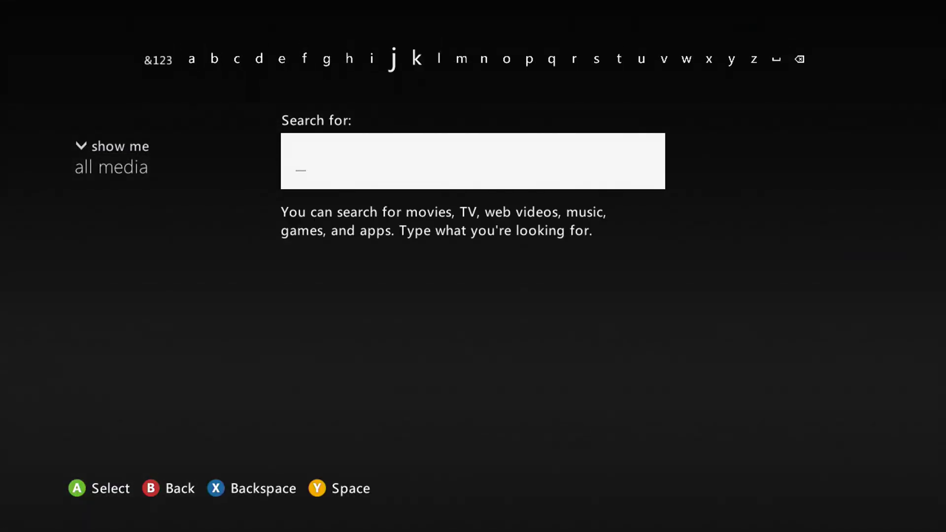
key(Right)
key(Right)
key(Return)
key(Left)
key(Left)
key(Left)
key(Return)
key(Right)
key(Right)
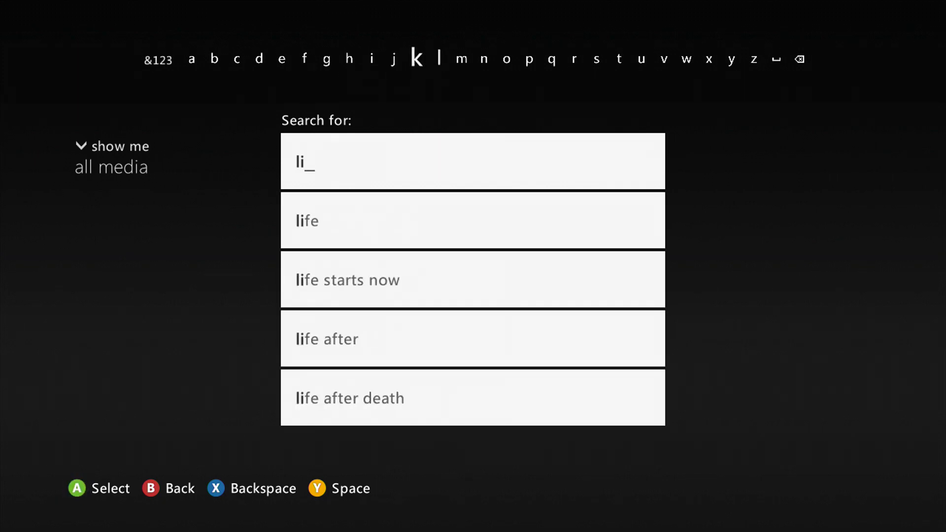
key(Right)
key(Return)
key(Left)
key(Left)
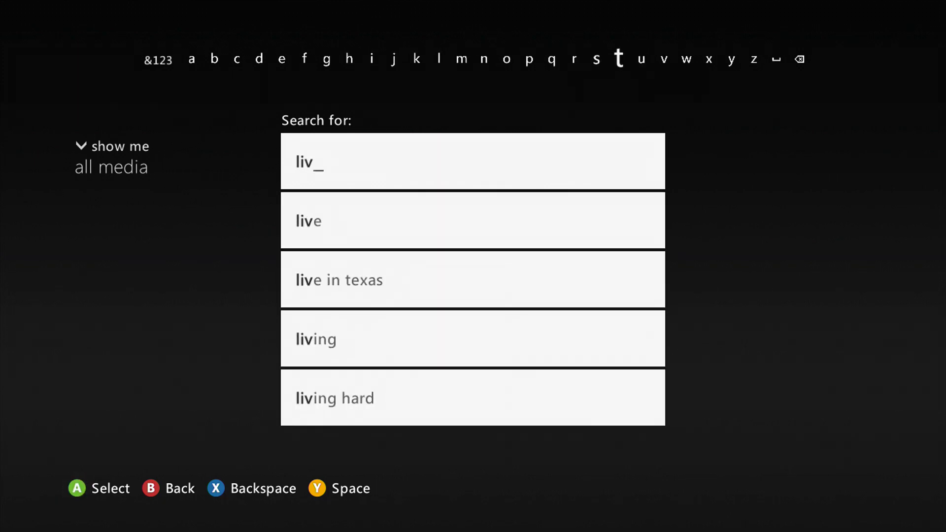
key(Return)
key(space)
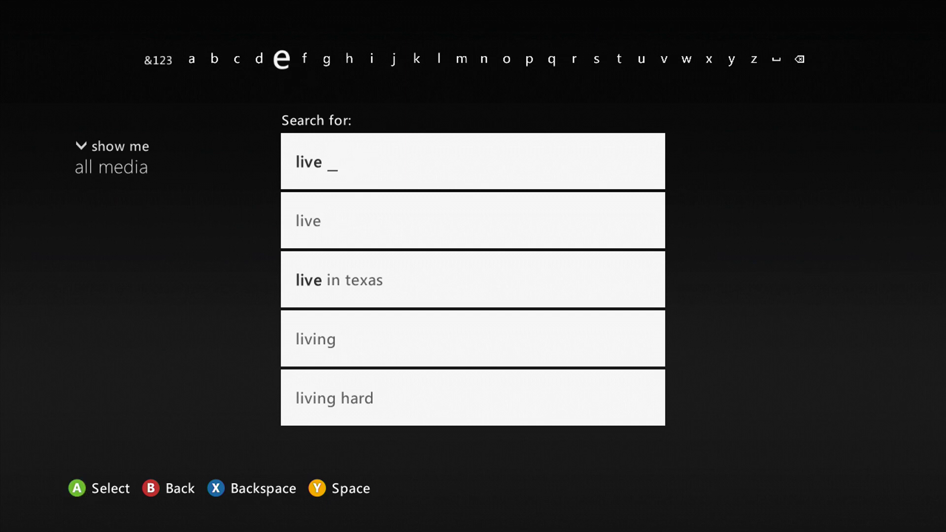
Add 'event' and submit the all-media search for 'live event'.
key(Return)
key(Right)
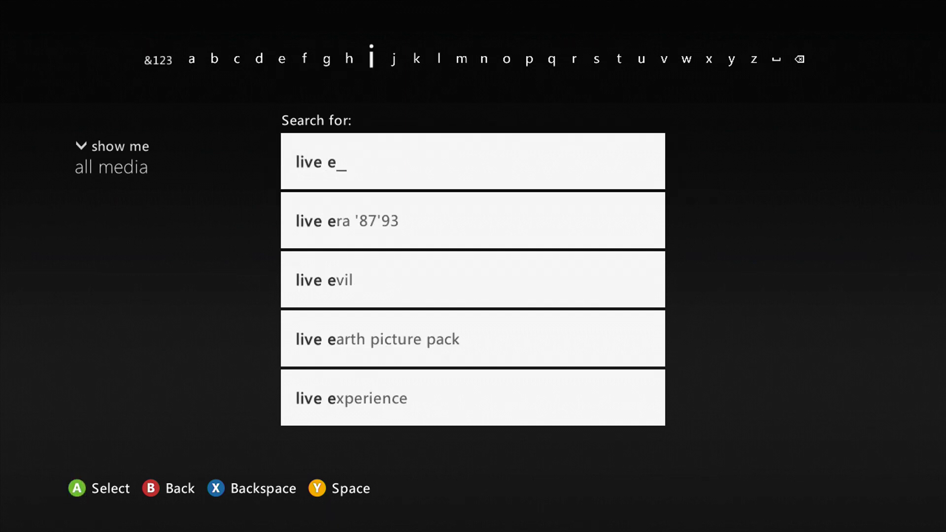
key(Right)
key(Right)
key(Right)
key(Return)
key(Left)
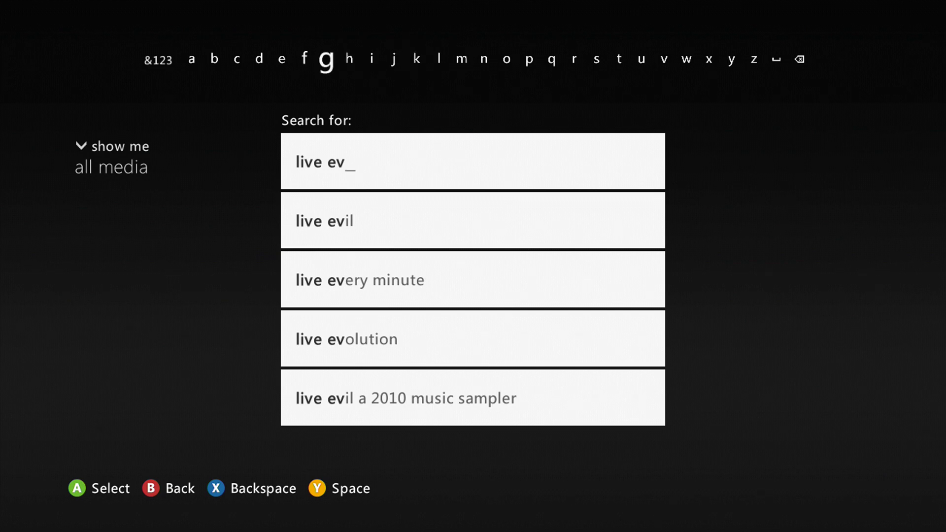
key(Left)
key(Left)
key(Return)
key(Right)
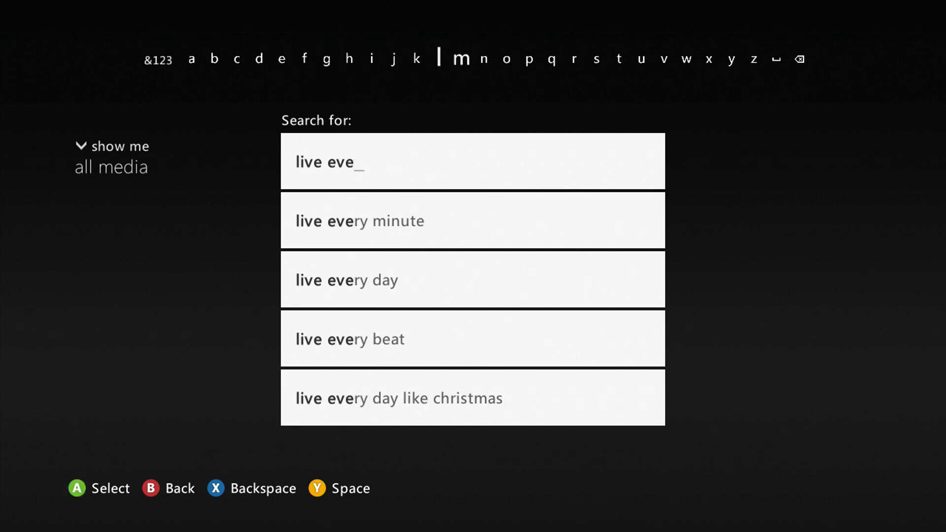
key(Right)
key(Right)
key(Left)
key(Left)
key(Left)
key(Return)
key(Left)
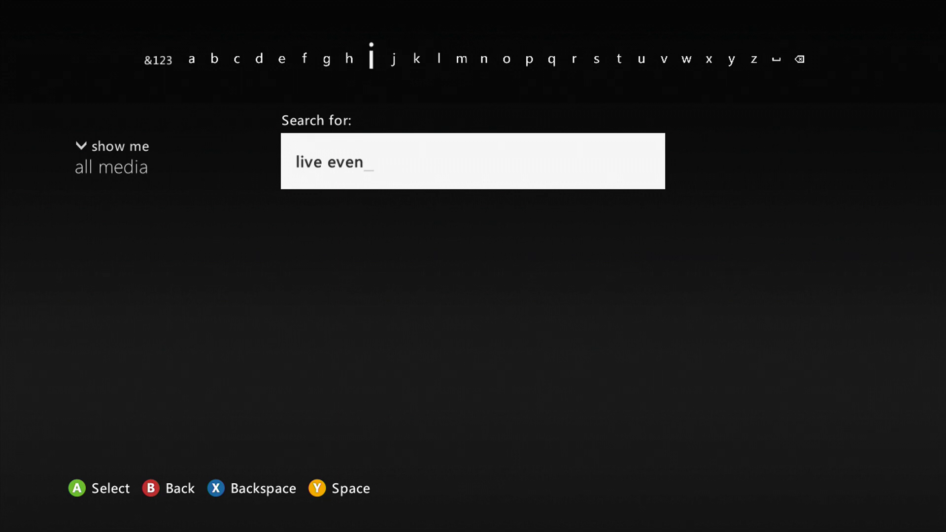
key(Left)
key(Left)
key(Right)
key(Right)
key(Right)
key(Return)
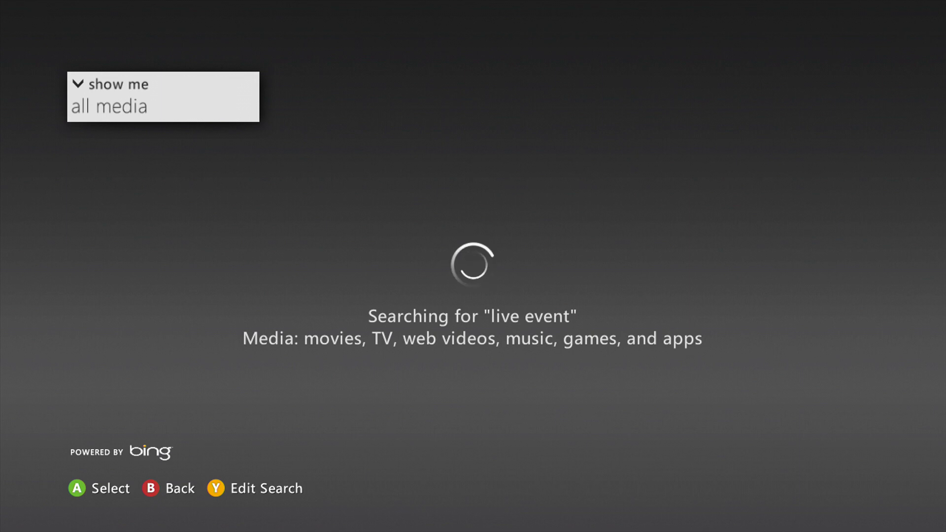
Browse rightward through the 166 'live event' search result tiles.
key(Right)
key(Left)
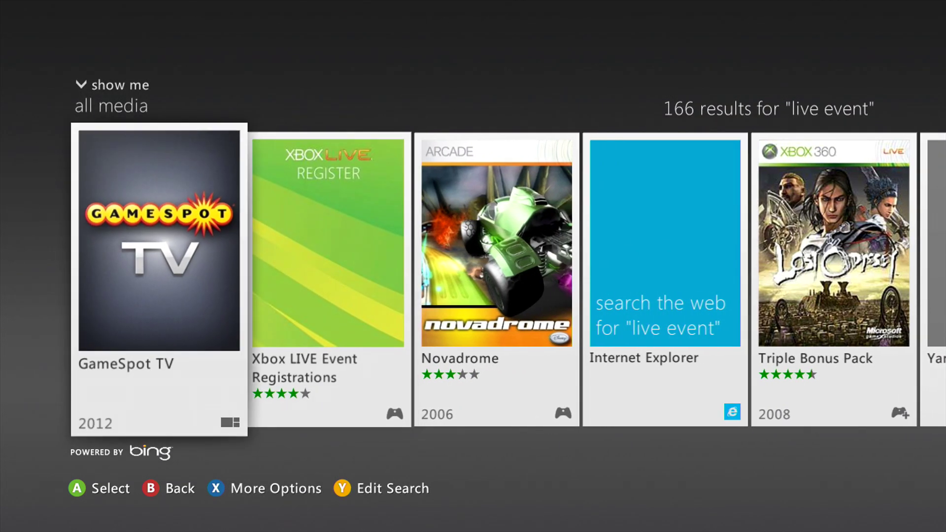
key(Right)
key(Right)
key(Right)
key(Right)
key(Right)
key(Right)
key(Right)
key(Right)
key(Right)
key(Right)
key(Right)
key(Right)
key(Right)
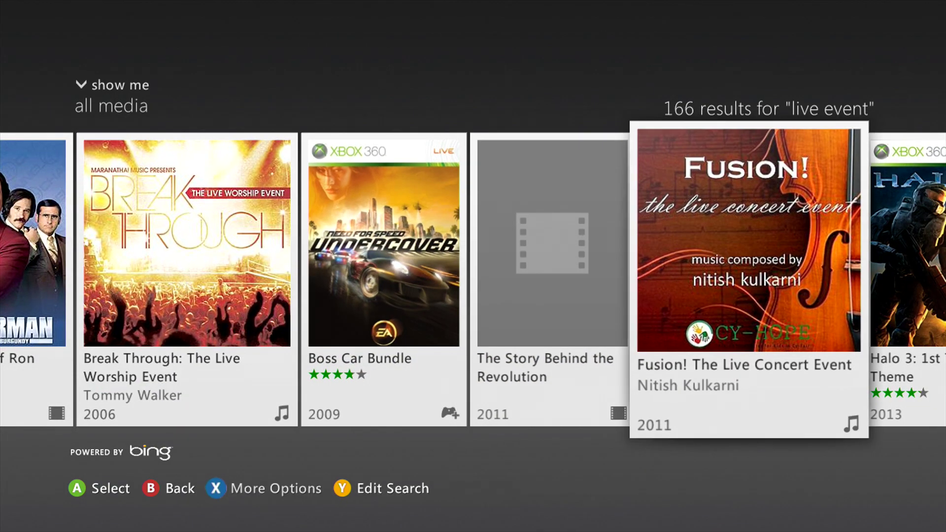
key(Right)
key(Right)
key(Right)
key(Right)
key(Right)
key(Right)
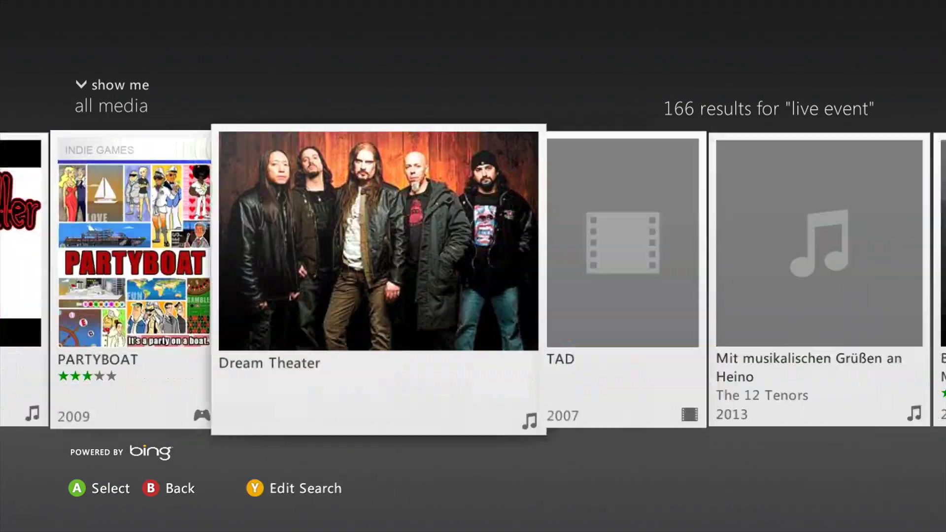
key(Right)
key(Right)
key(Right)
key(Right)
Close the results, glance at recent apps, and open an empty Bing search box.
key(Escape)
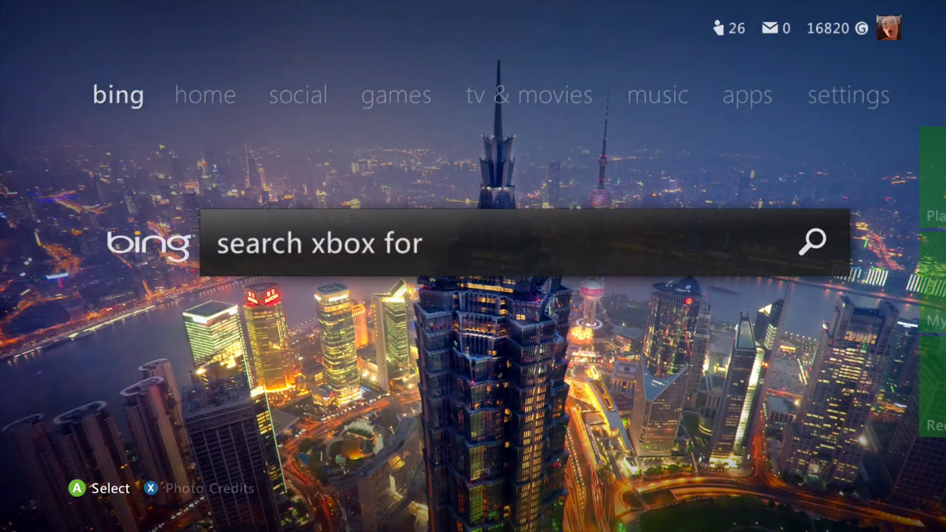
key(Right)
key(Down)
key(Down)
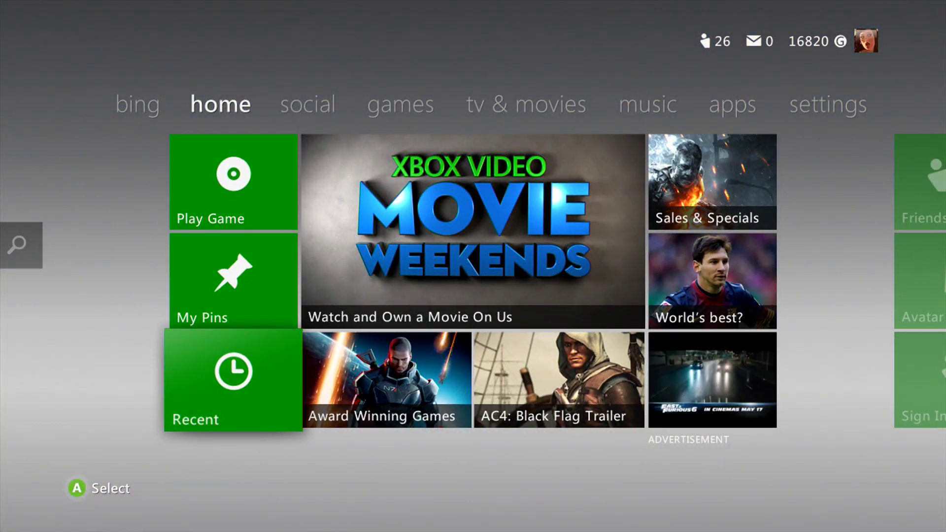
key(Return)
key(Escape)
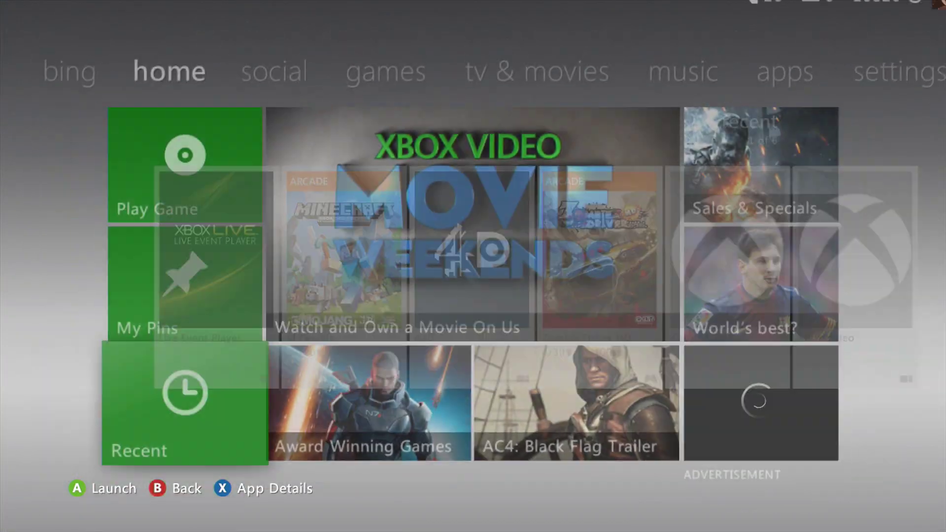
key(Up)
key(Left)
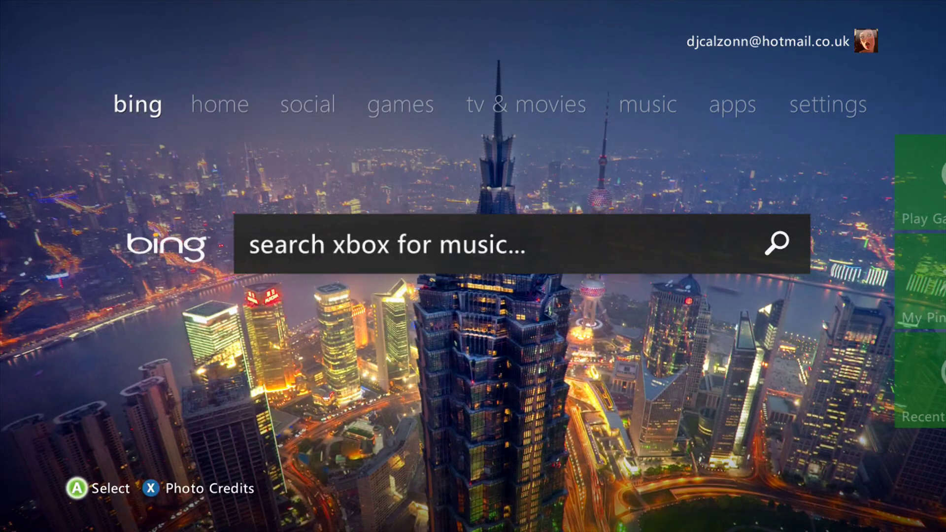
key(Return)
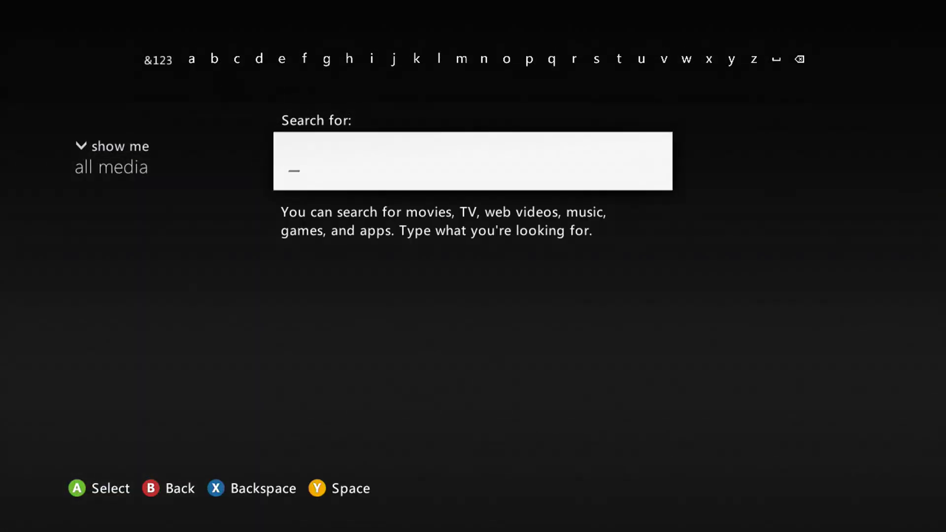
Enter 'live event ' letter by letter on the on-screen keyboard.
key(Right)
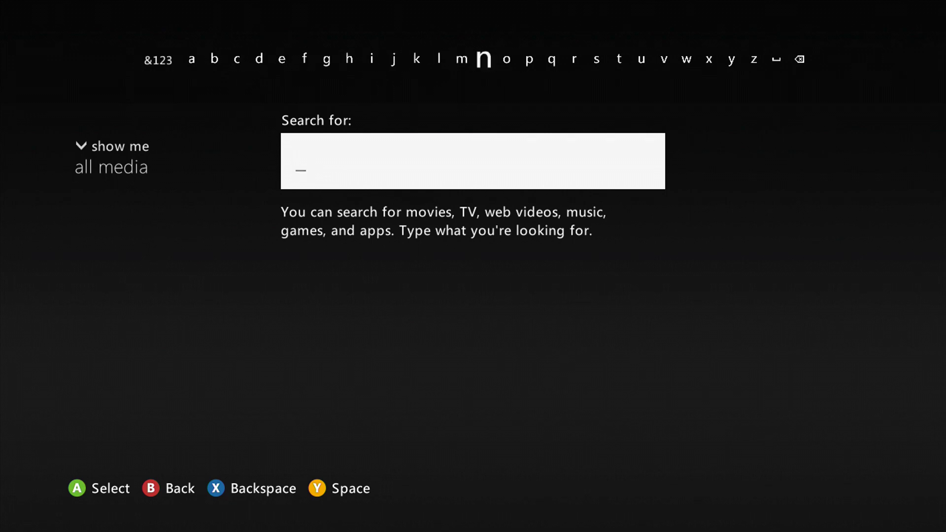
key(Right)
key(Right)
key(Right)
text(l)
key(Left)
key(Left)
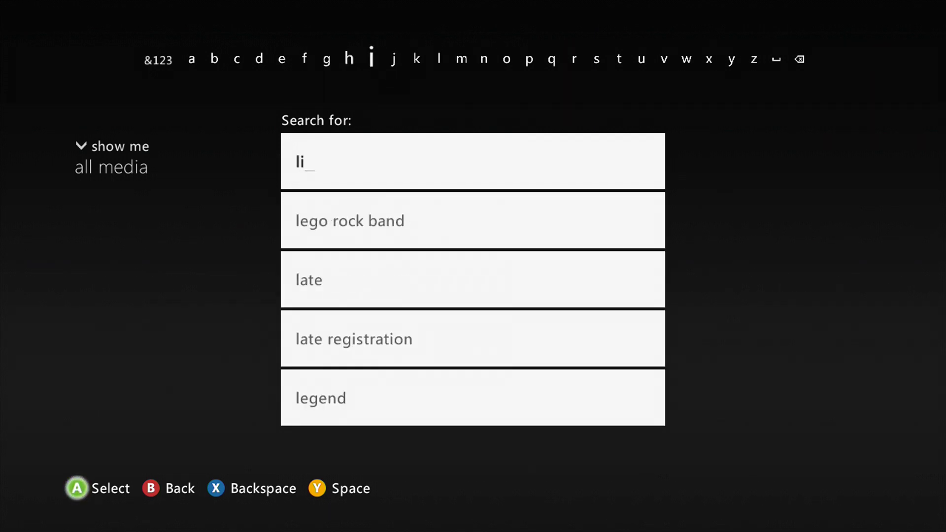
key(Left)
key(Left)
key(Left)
key(Left)
key(Left)
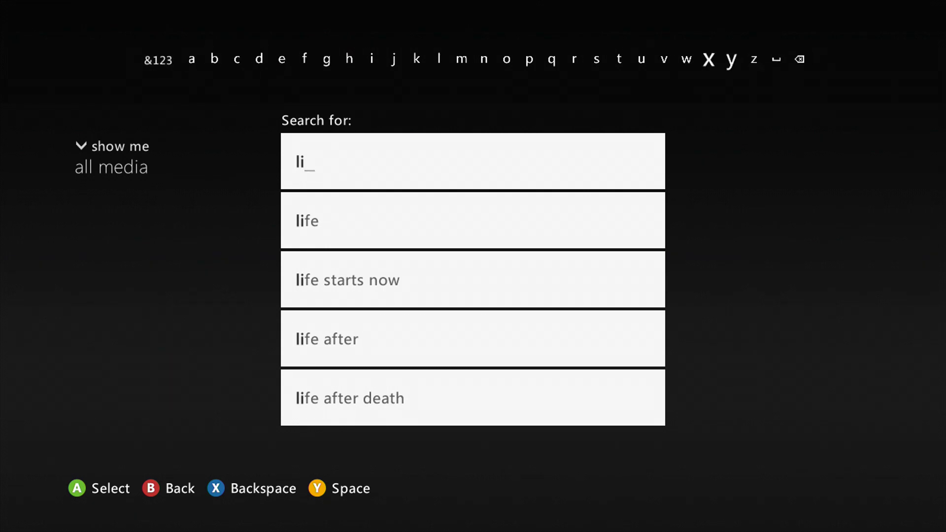
key(Right)
key(Return)
key(Left)
key(Left)
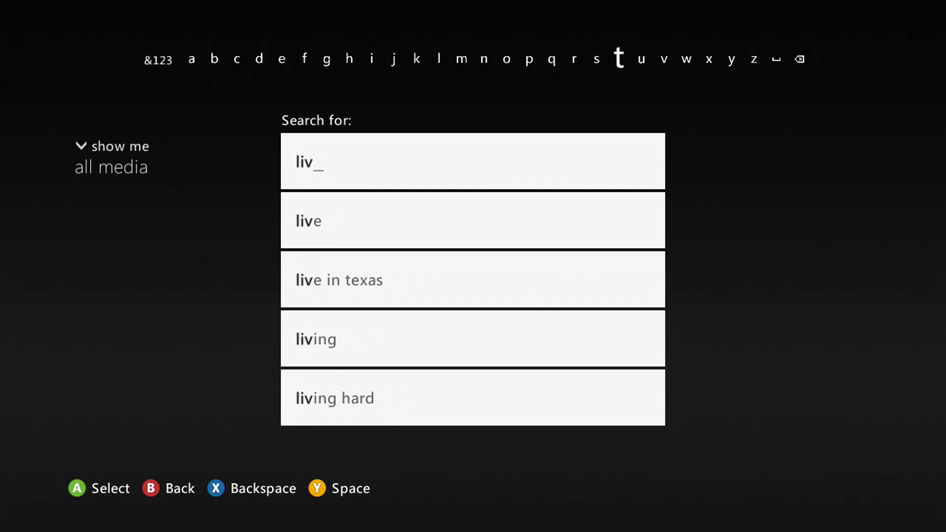
key(Left)
key(Return)
key(y)
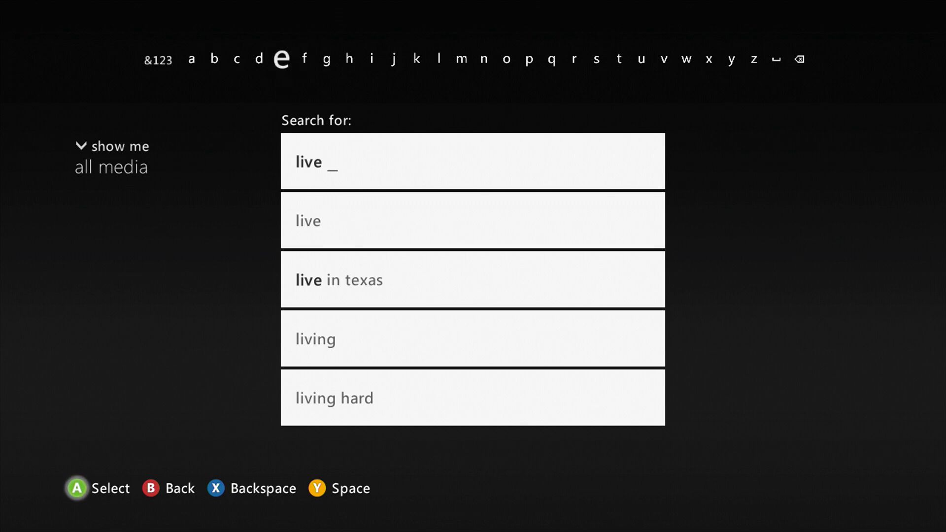
key(Return)
key(Right)
key(Right)
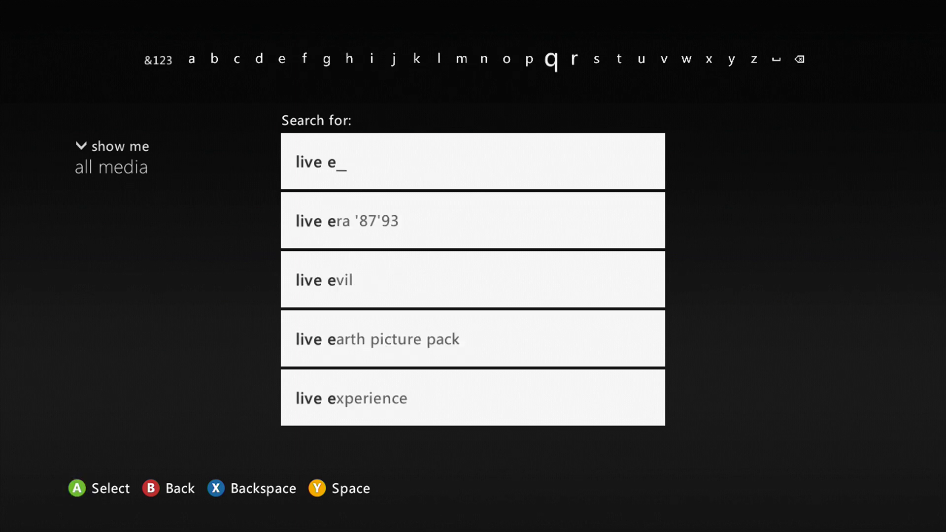
key(Return)
key(Left)
key(Left)
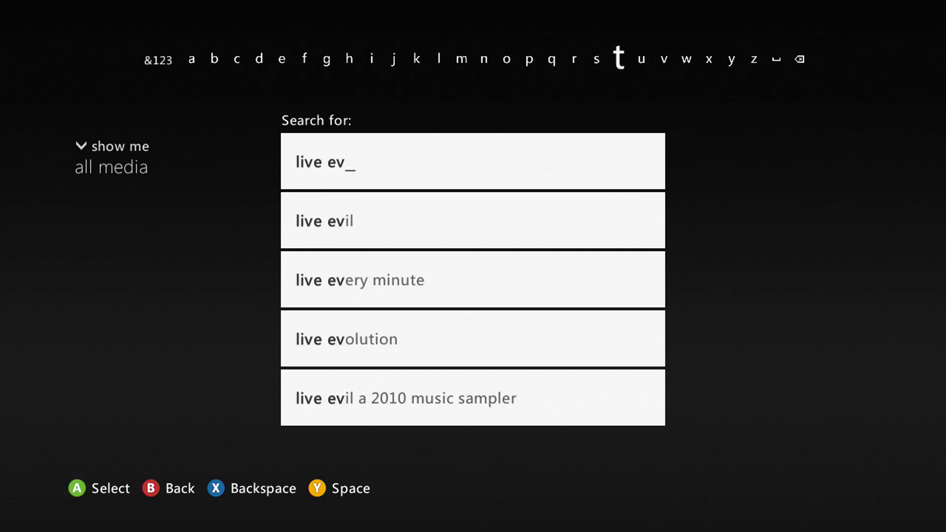
key(Return)
key(Left)
key(Right)
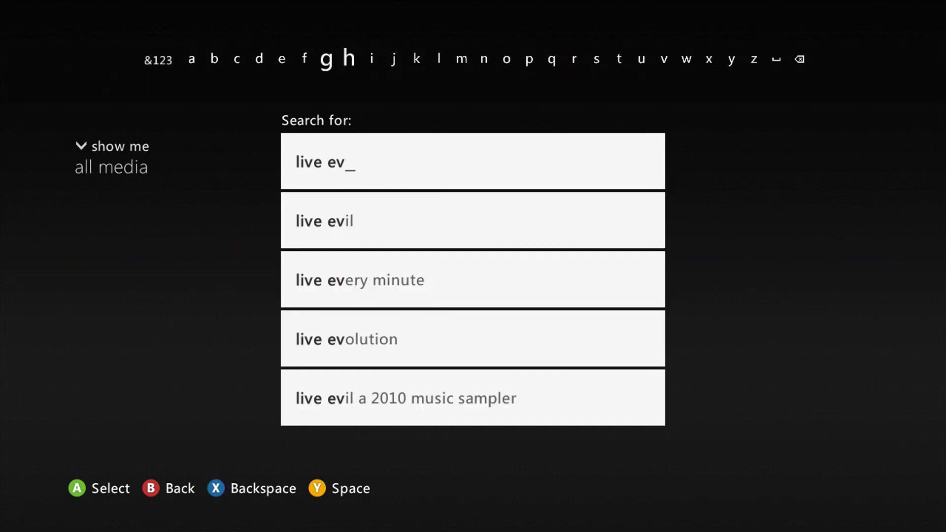
key(Return)
key(Right)
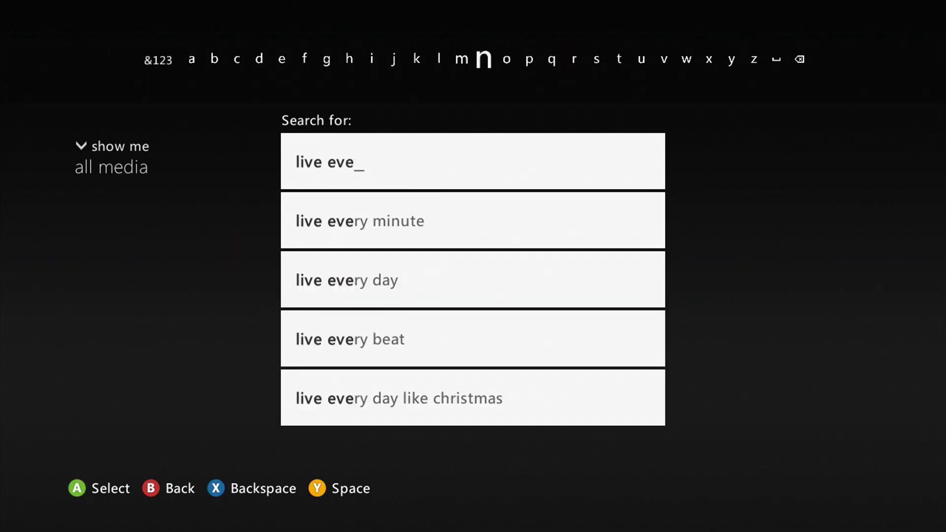
key(Right)
key(Right)
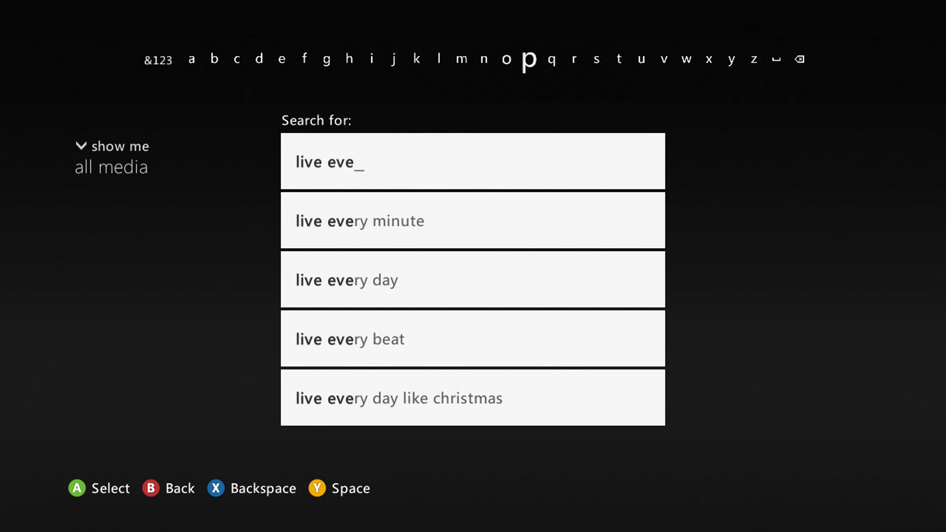
key(Left)
key(Left)
key(Return)
key(Right)
key(Right)
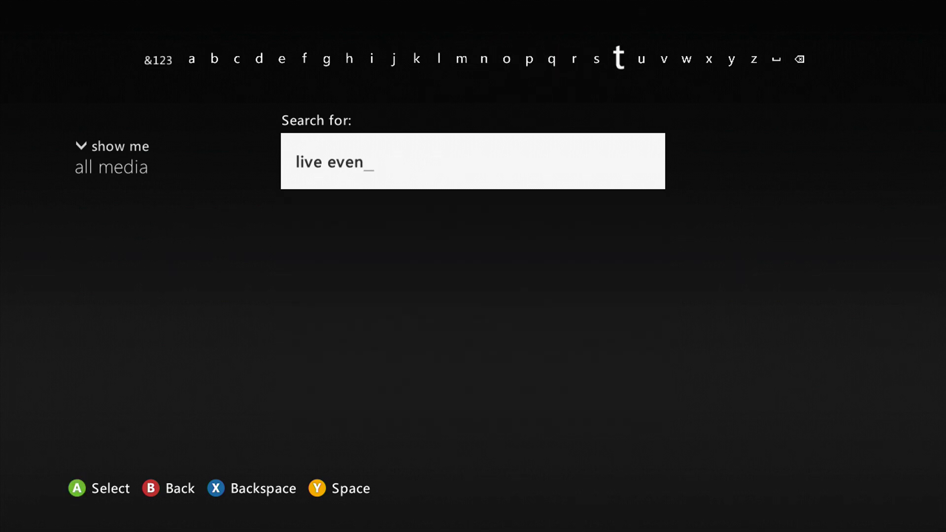
key(Return)
key(space)
Add 'player' so the query reads 'live event player'.
key(Right)
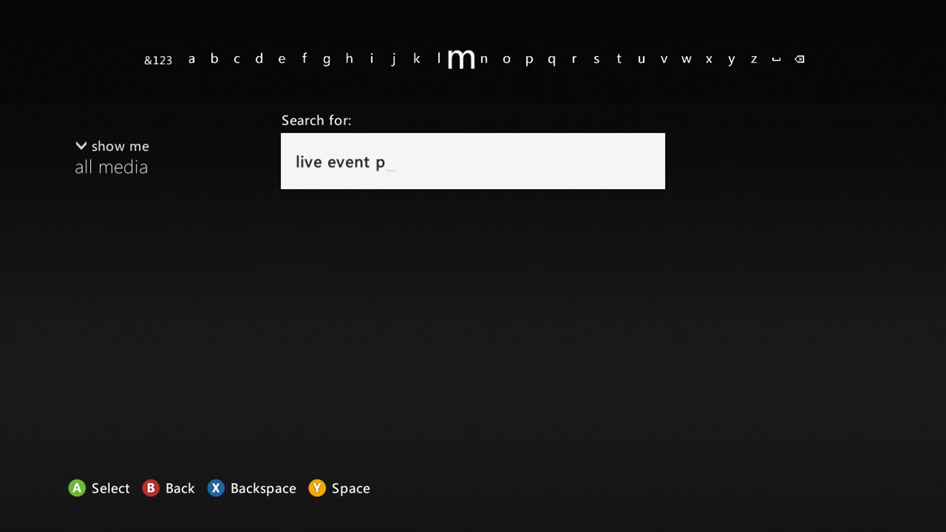
key(Left)
key(Return)
key(Left)
key(Left)
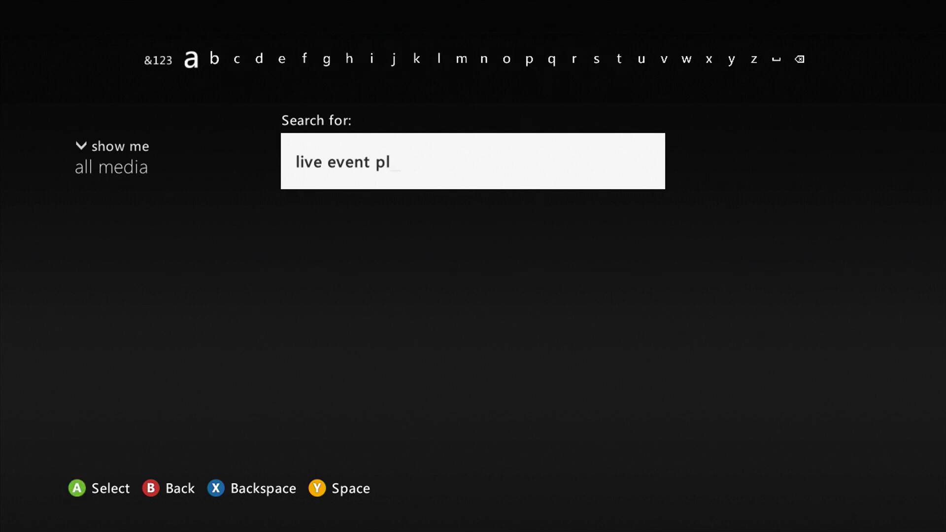
key(Return)
key(Left)
key(Left)
key(Left)
key(Left)
key(Left)
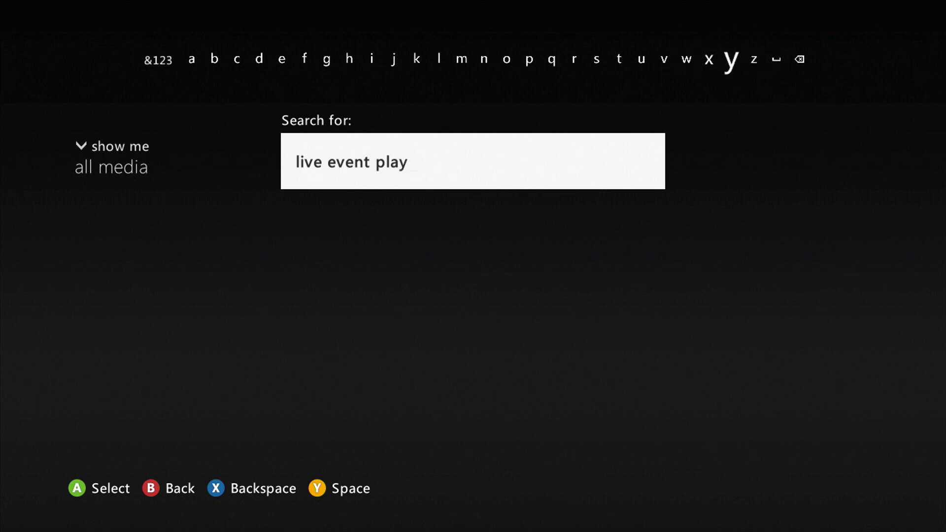
key(Left)
key(Left)
key(Left)
key(Left)
key(Return)
key(Right)
key(Right)
key(Right)
key(Right)
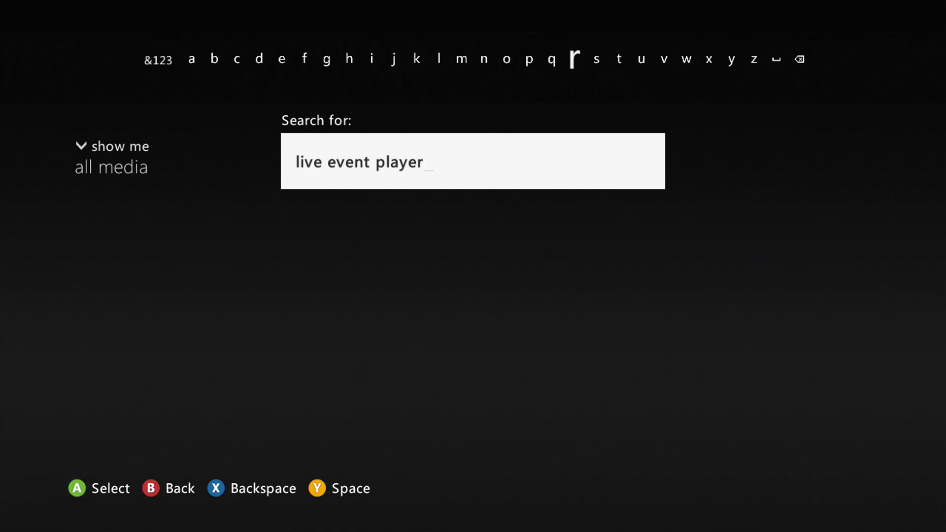
Run the search, browse the four results, and go back to the Bing page.
key(Return)
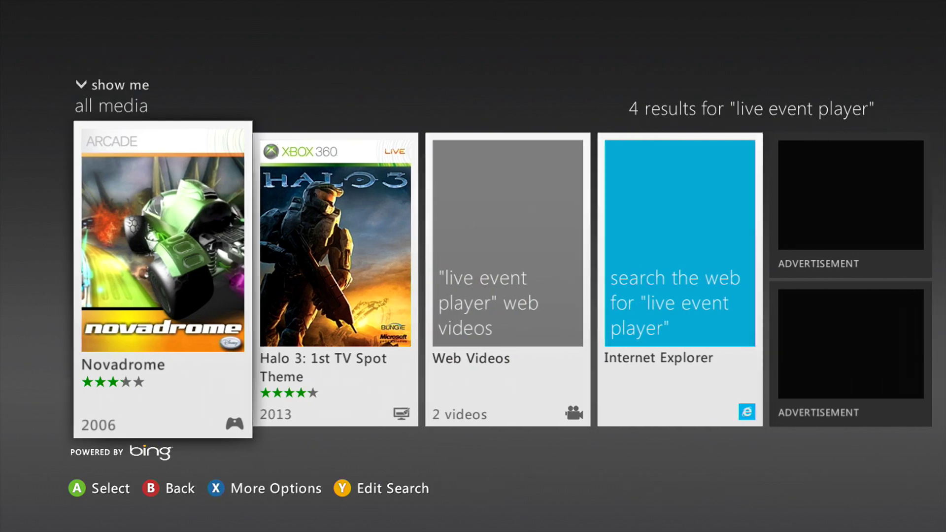
key(Right)
key(Right)
key(Right)
key(Right)
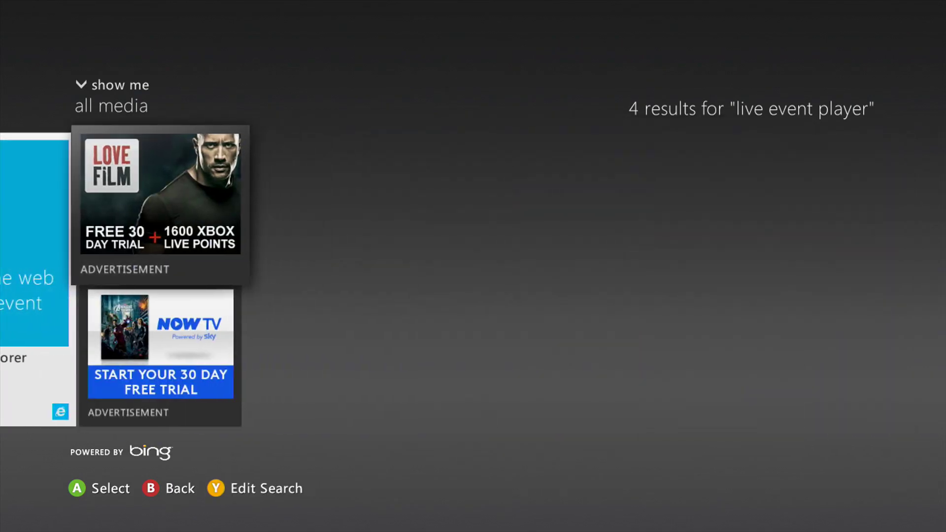
key(Left)
key(Escape)
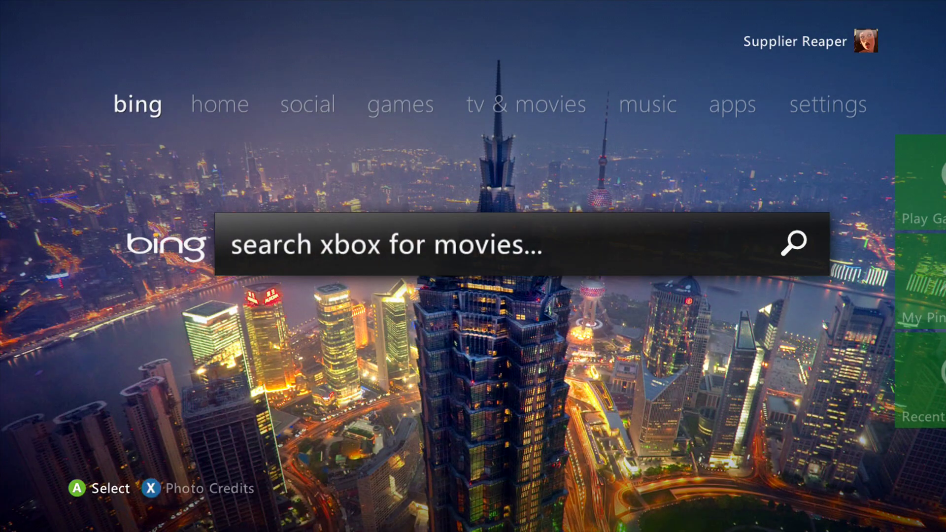
Look over the featured items on the home and apps sections.
key(Right)
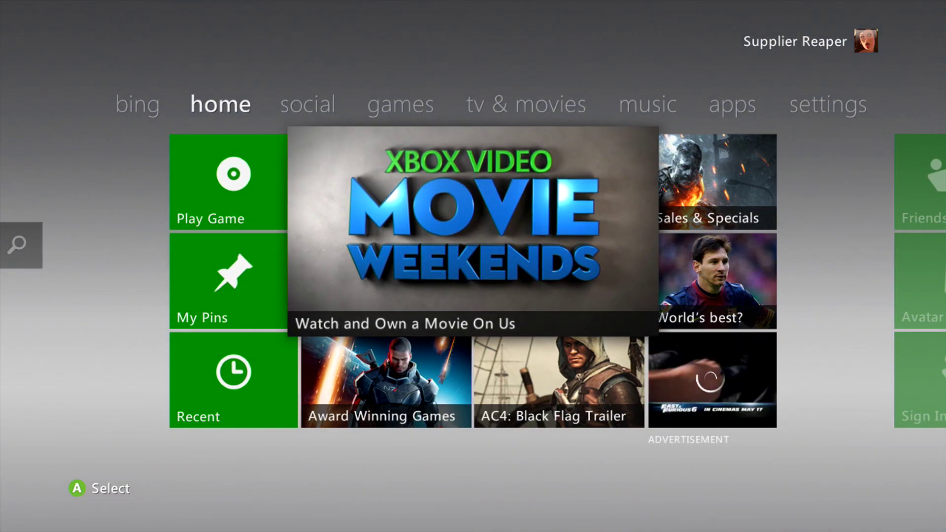
key(Right)
key(Down)
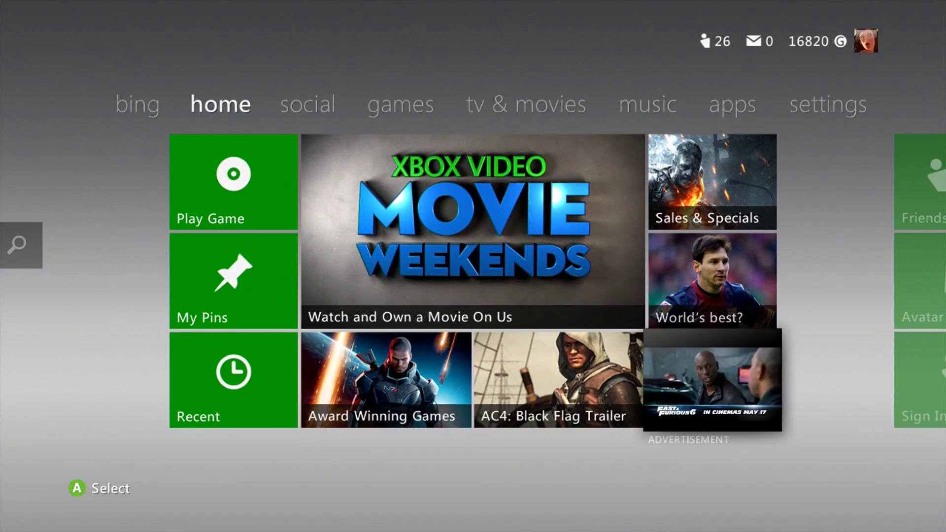
key(Right)
key(Right)
key(Right)
key(Right)
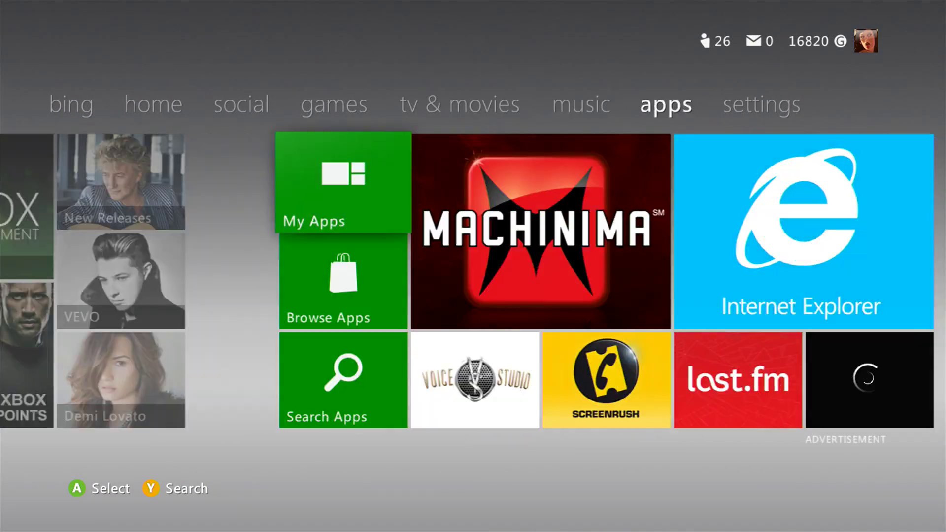
key(Down)
key(Right)
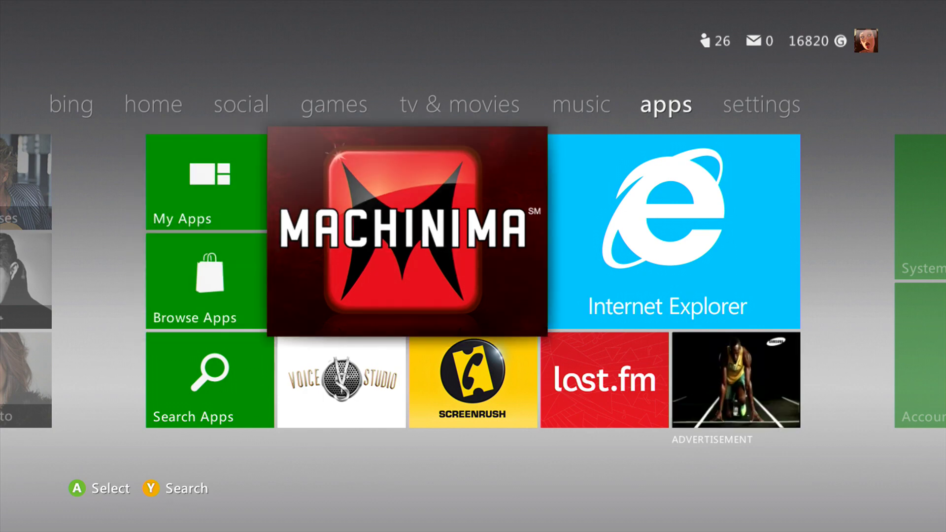
key(Down)
key(Right)
key(Right)
key(Right)
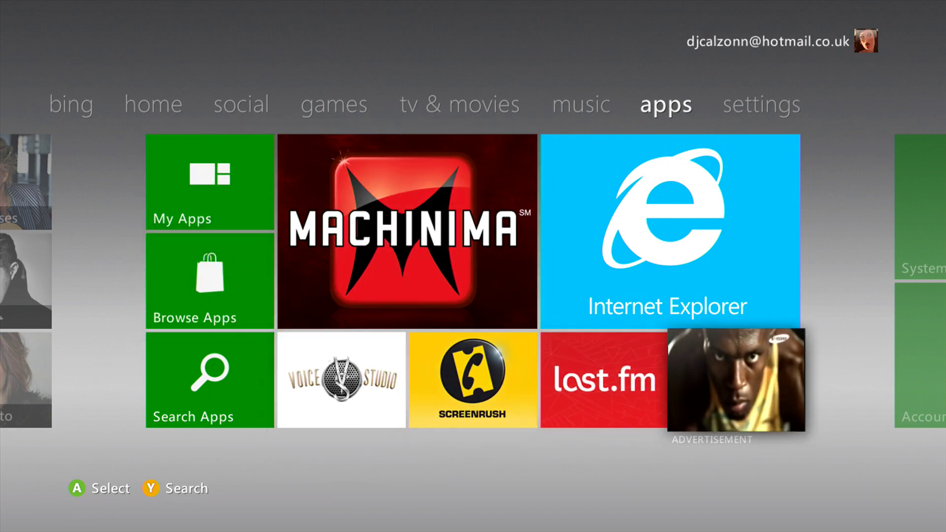
key(Right)
Move through the music, TV & movies, games and social sections.
key(Left)
key(Left)
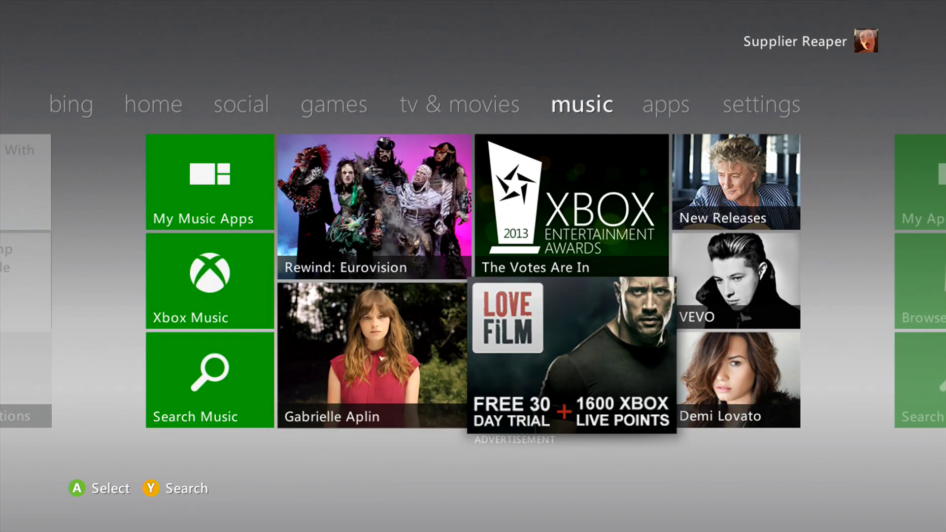
key(Left)
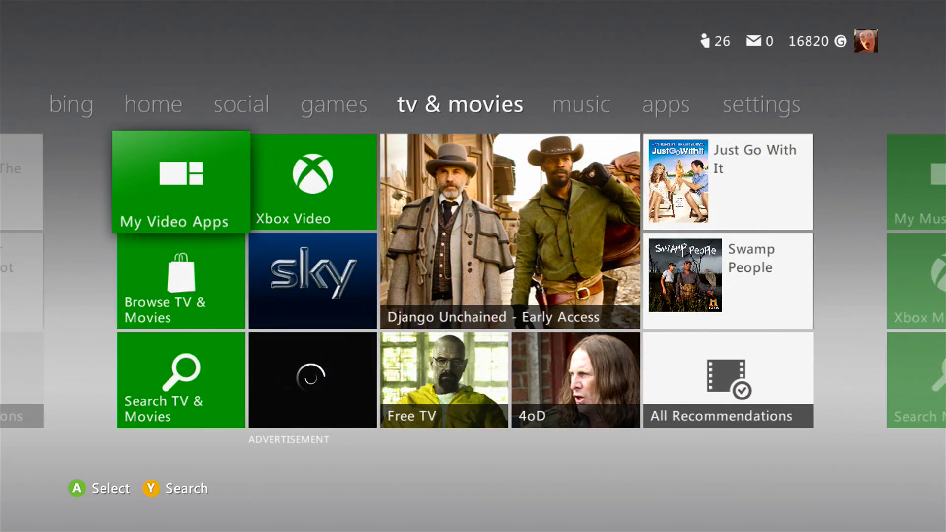
key(Left)
key(Right)
key(Left)
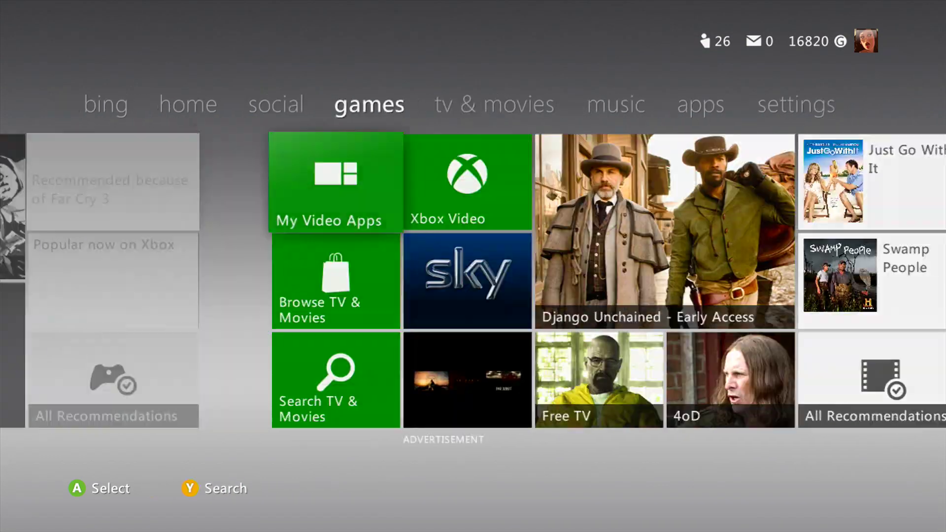
key(Right)
key(Left)
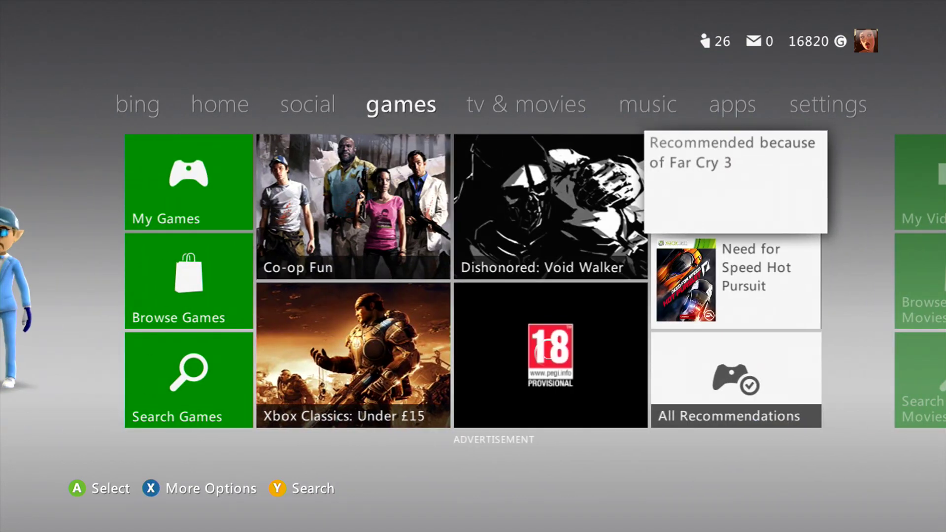
key(Left)
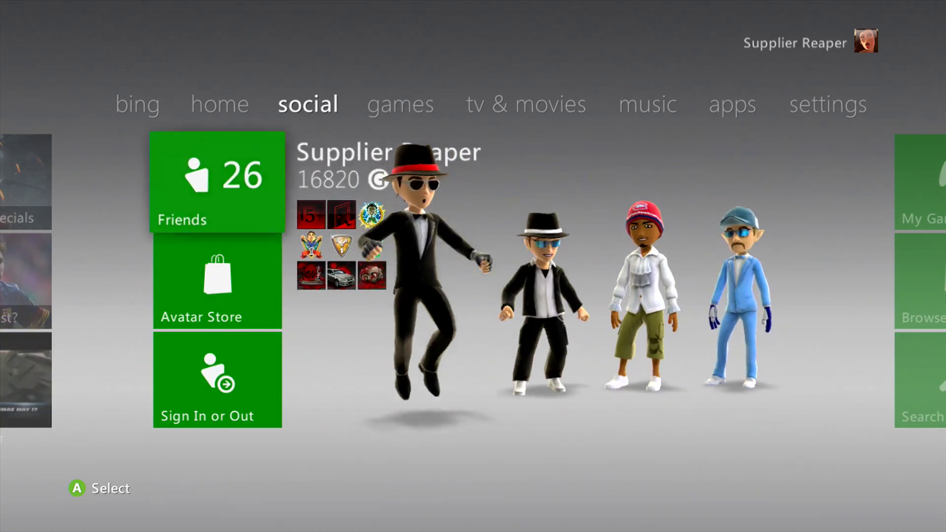
Return to home, browse its items, and glance at Bing search.
key(Left)
key(Down)
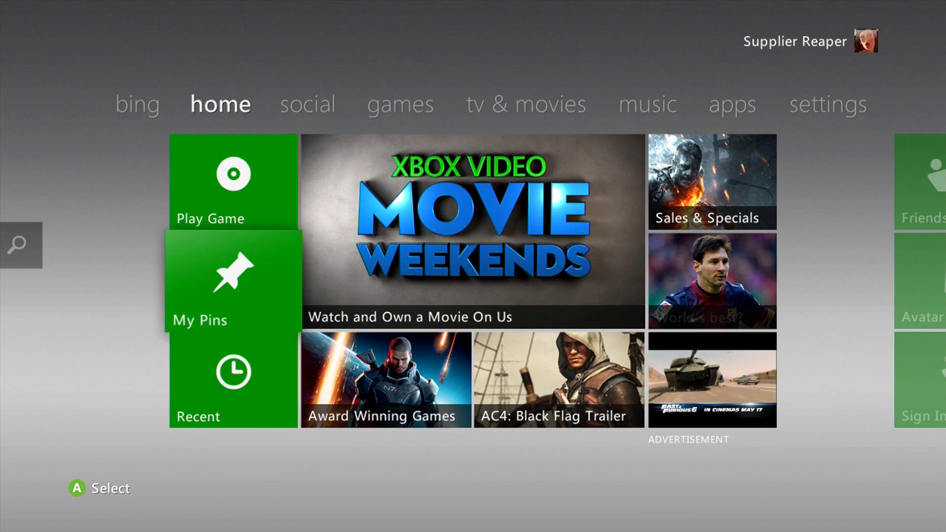
key(Left)
key(Right)
key(Down)
key(Down)
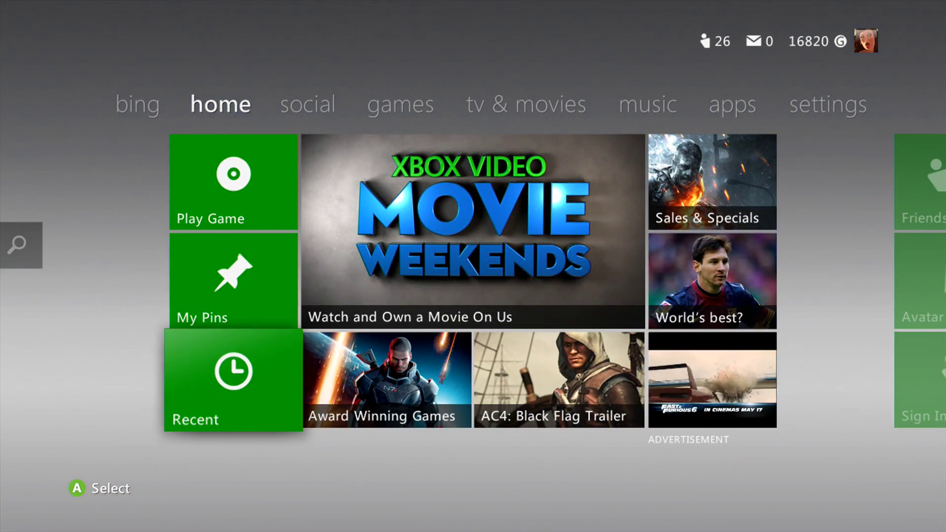
key(Left)
key(Right)
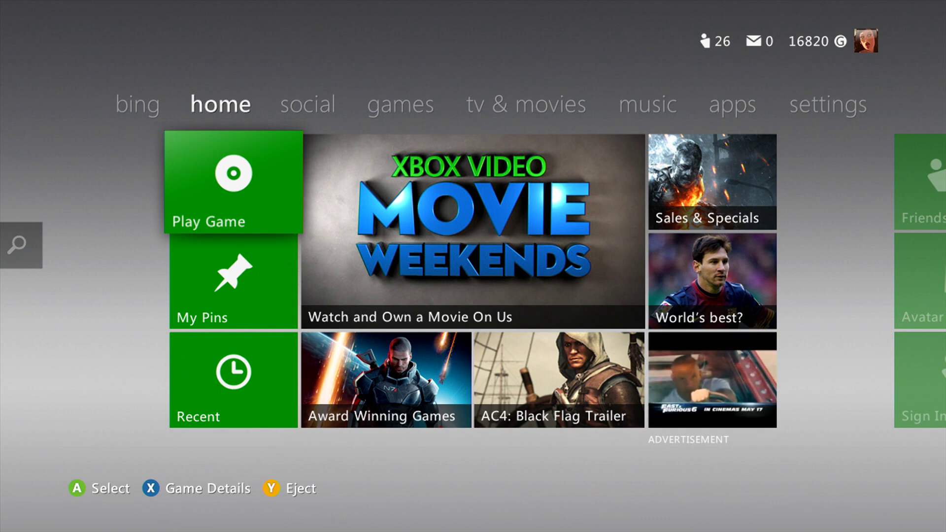